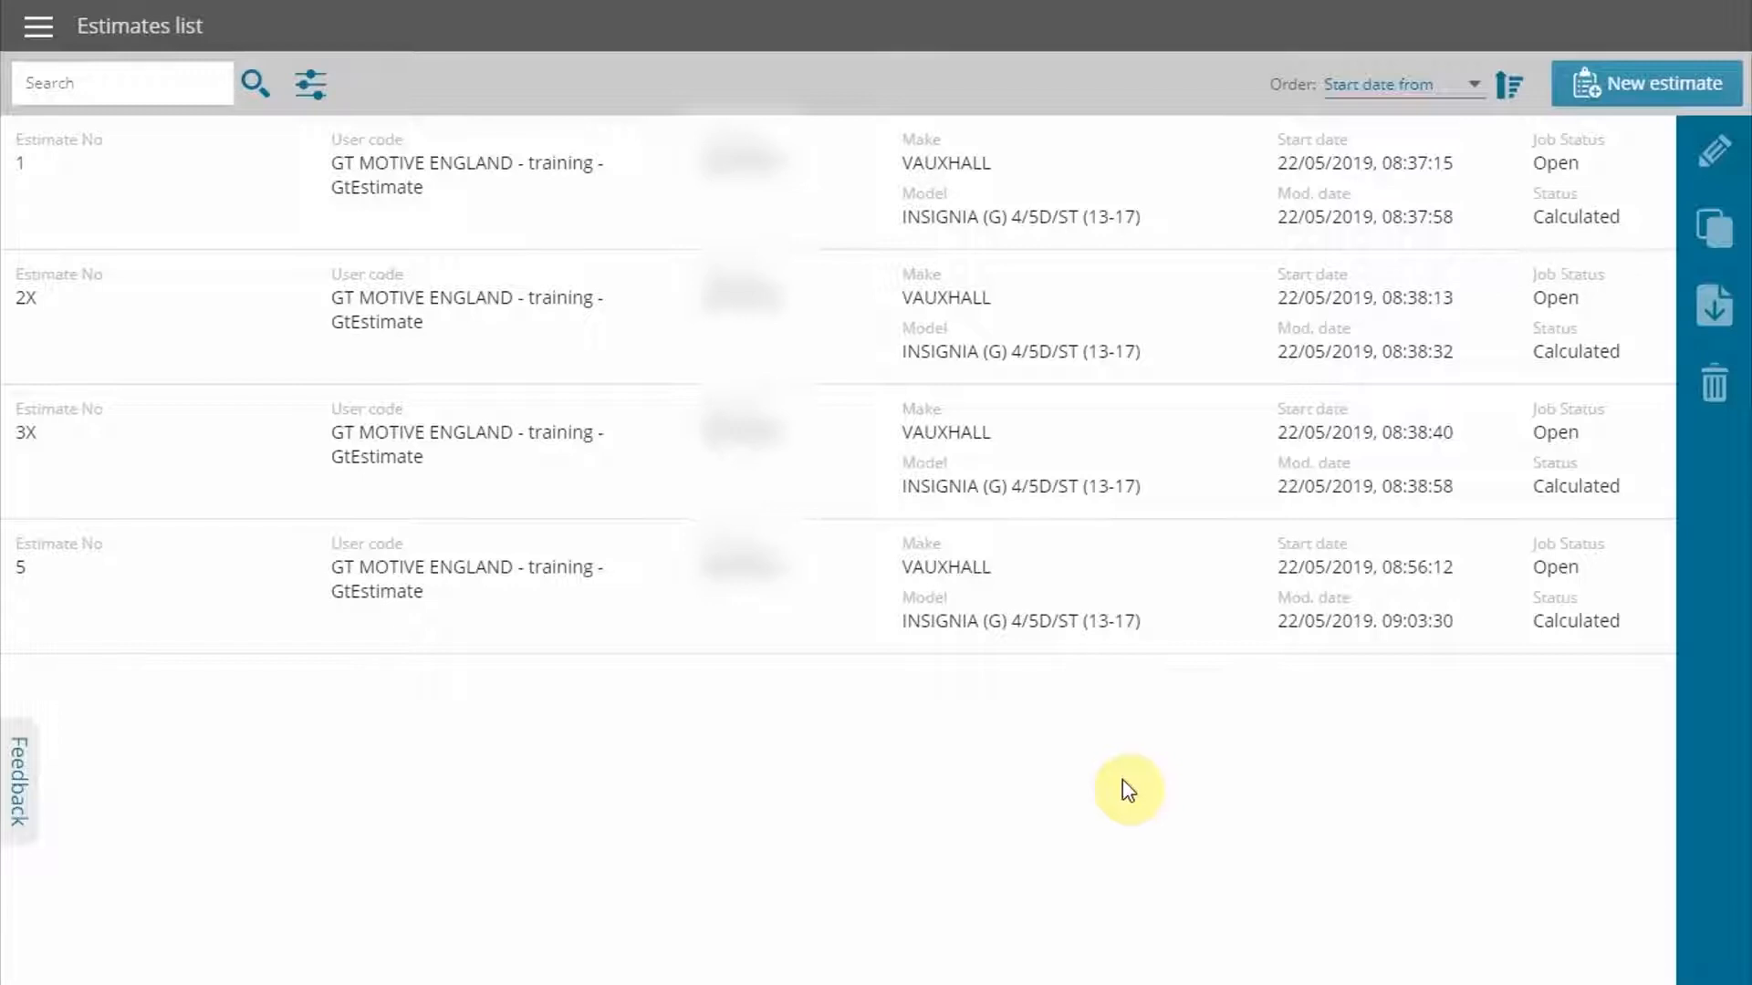
Open the estimate work environment and set the hourly labour rates to 40 for every labour type in T1, T2 and T3
{"action": "left_click", "coordinate": [44, 36]}
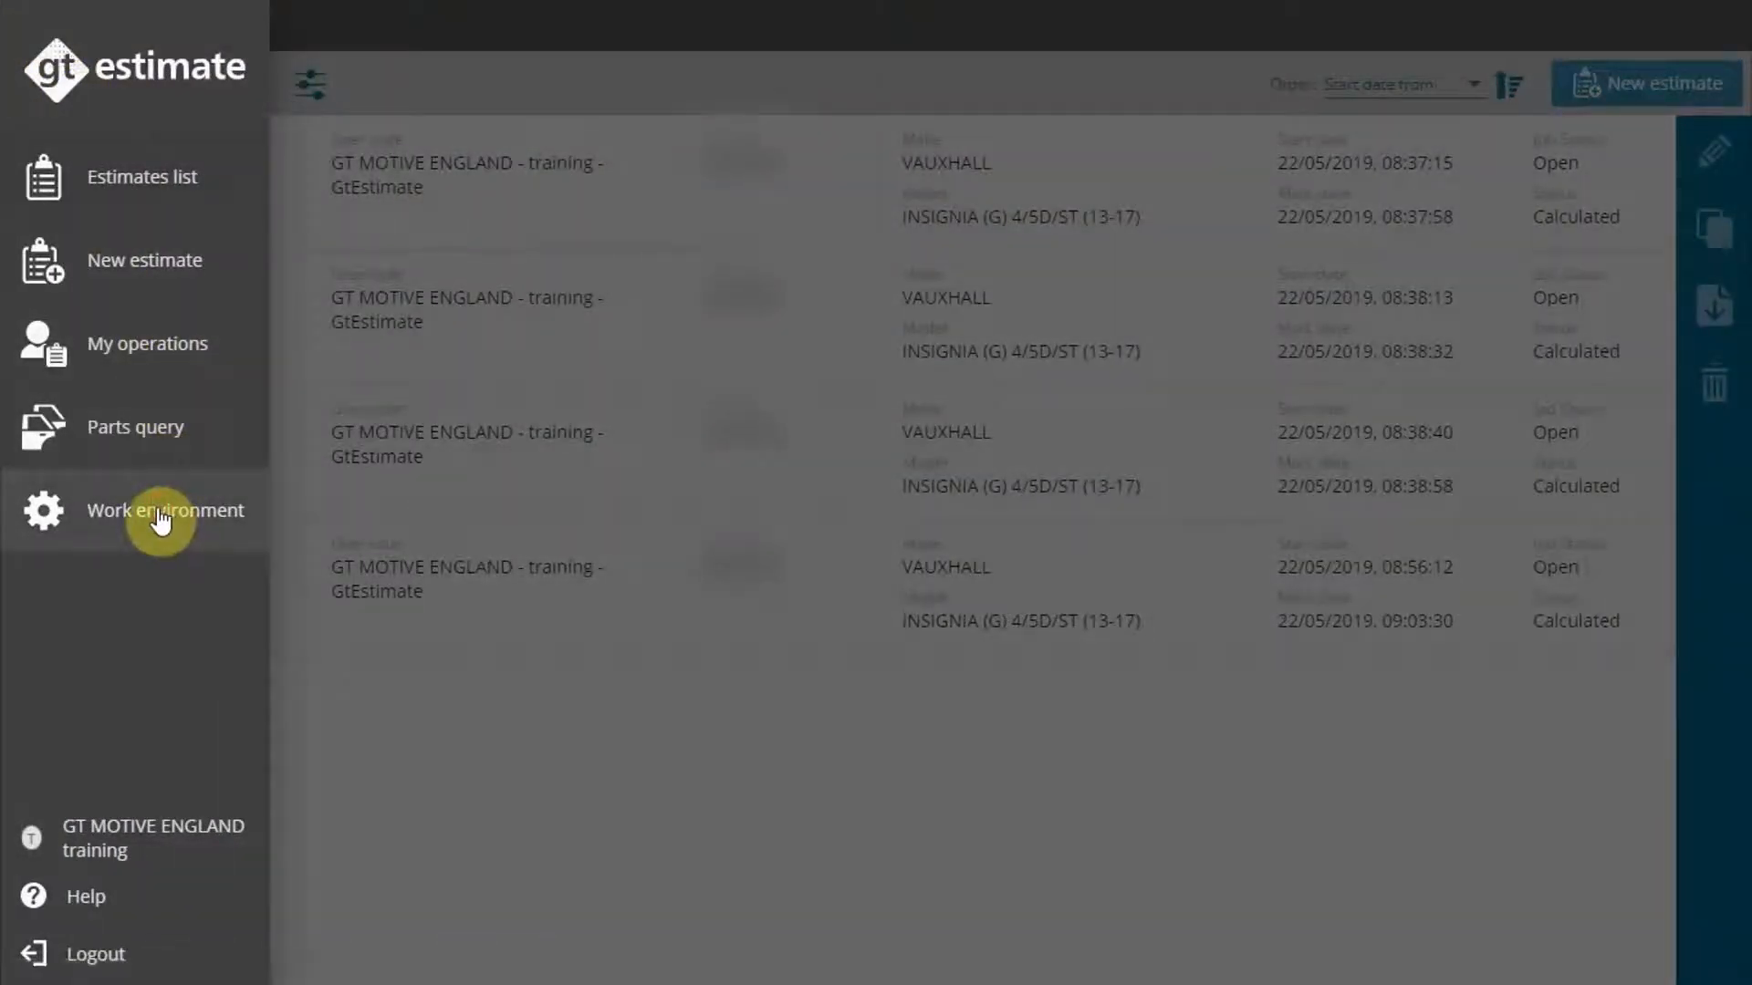
{"action": "left_click", "coordinate": [160, 518]}
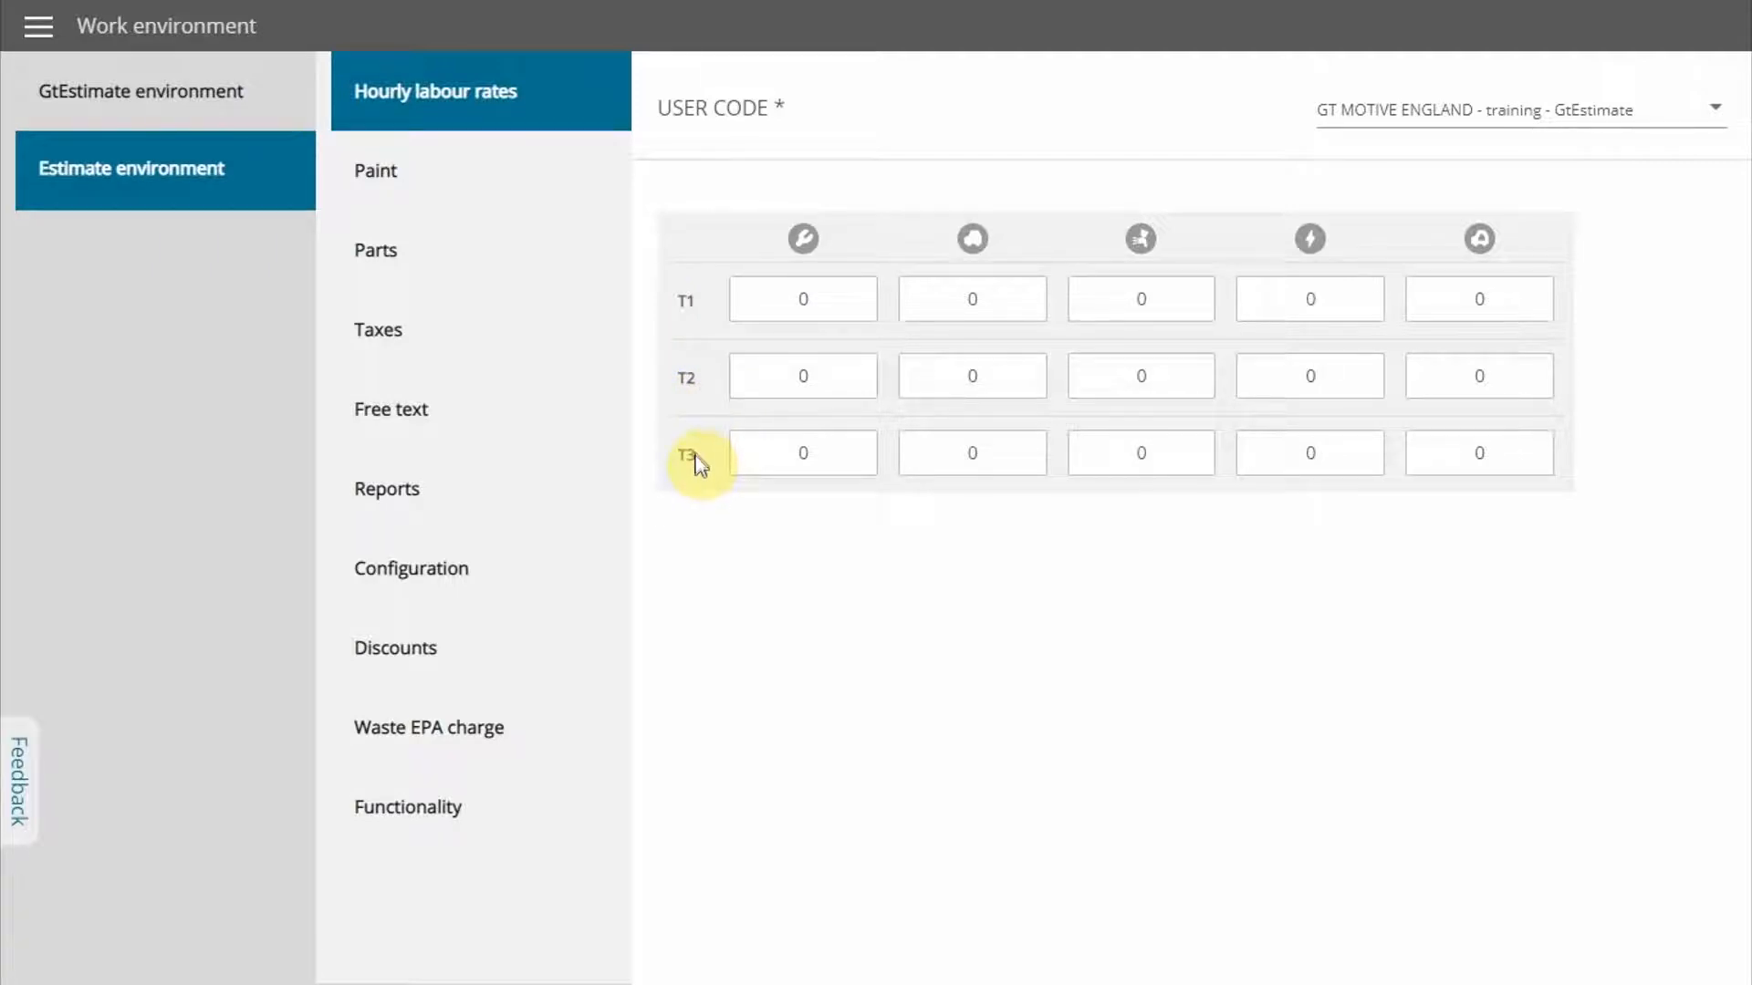
{"action": "left_click_drag", "start_coordinate": [847, 301], "coordinate": [781, 303]}
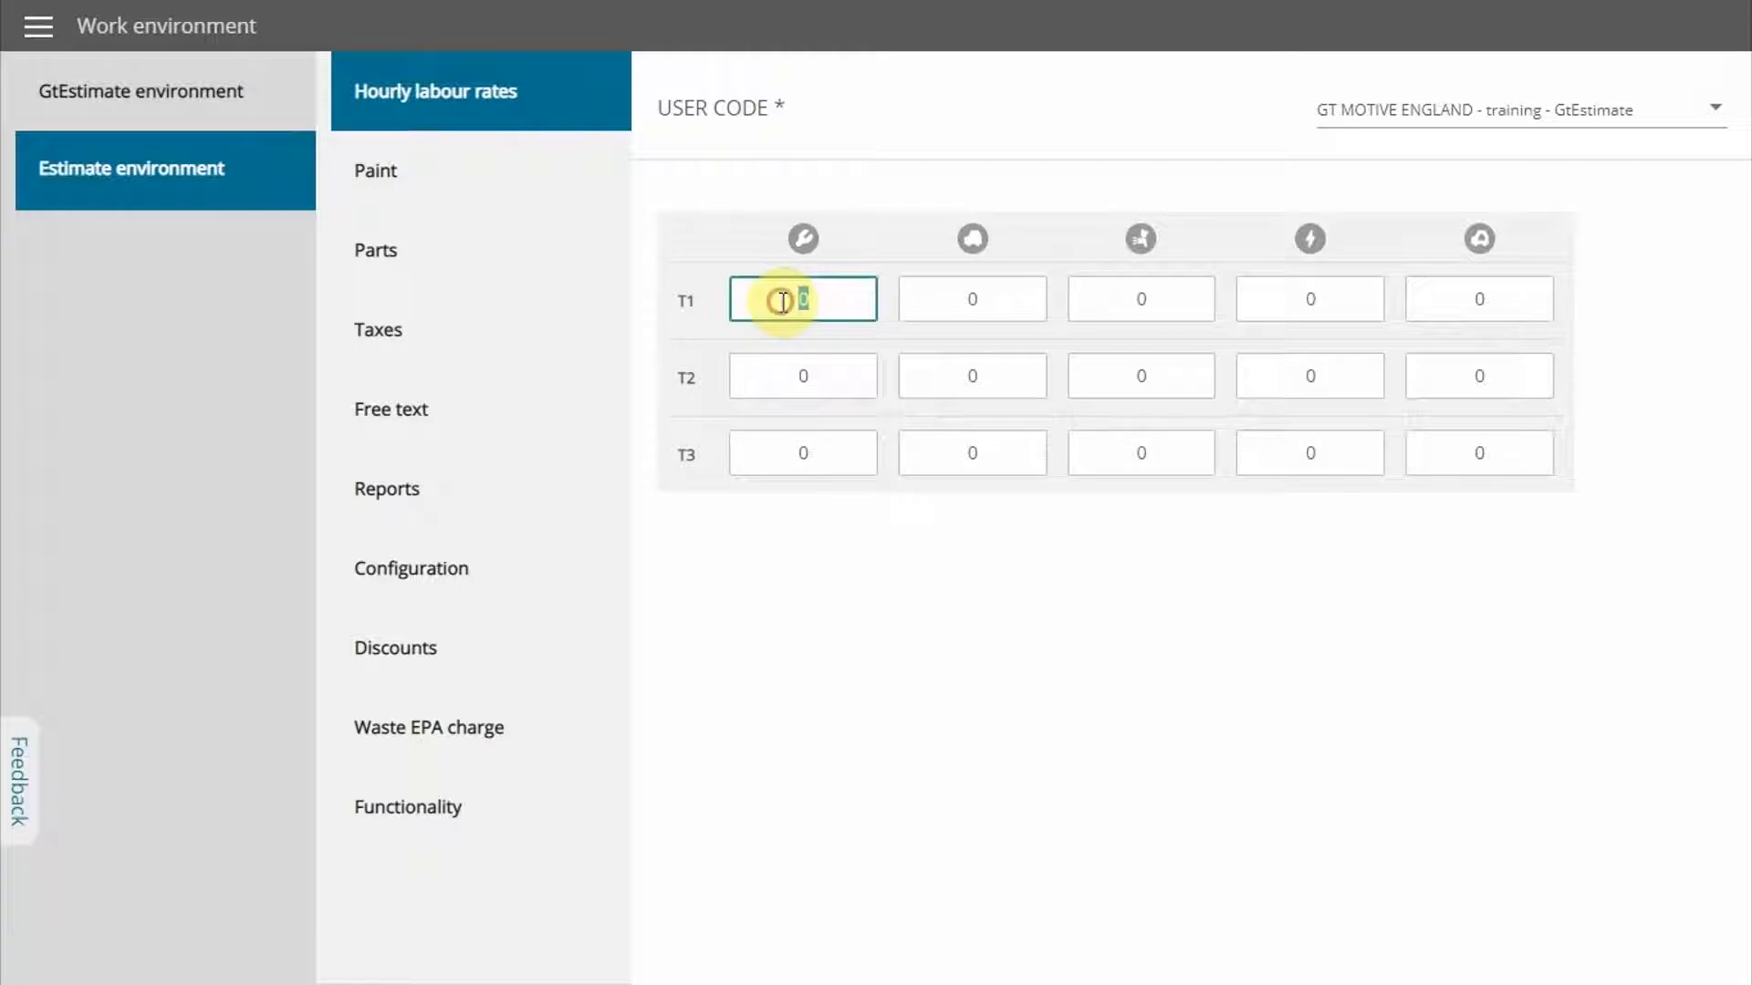
{"action": "type", "text": "40"}
{"action": "left_click", "coordinate": [895, 579]}
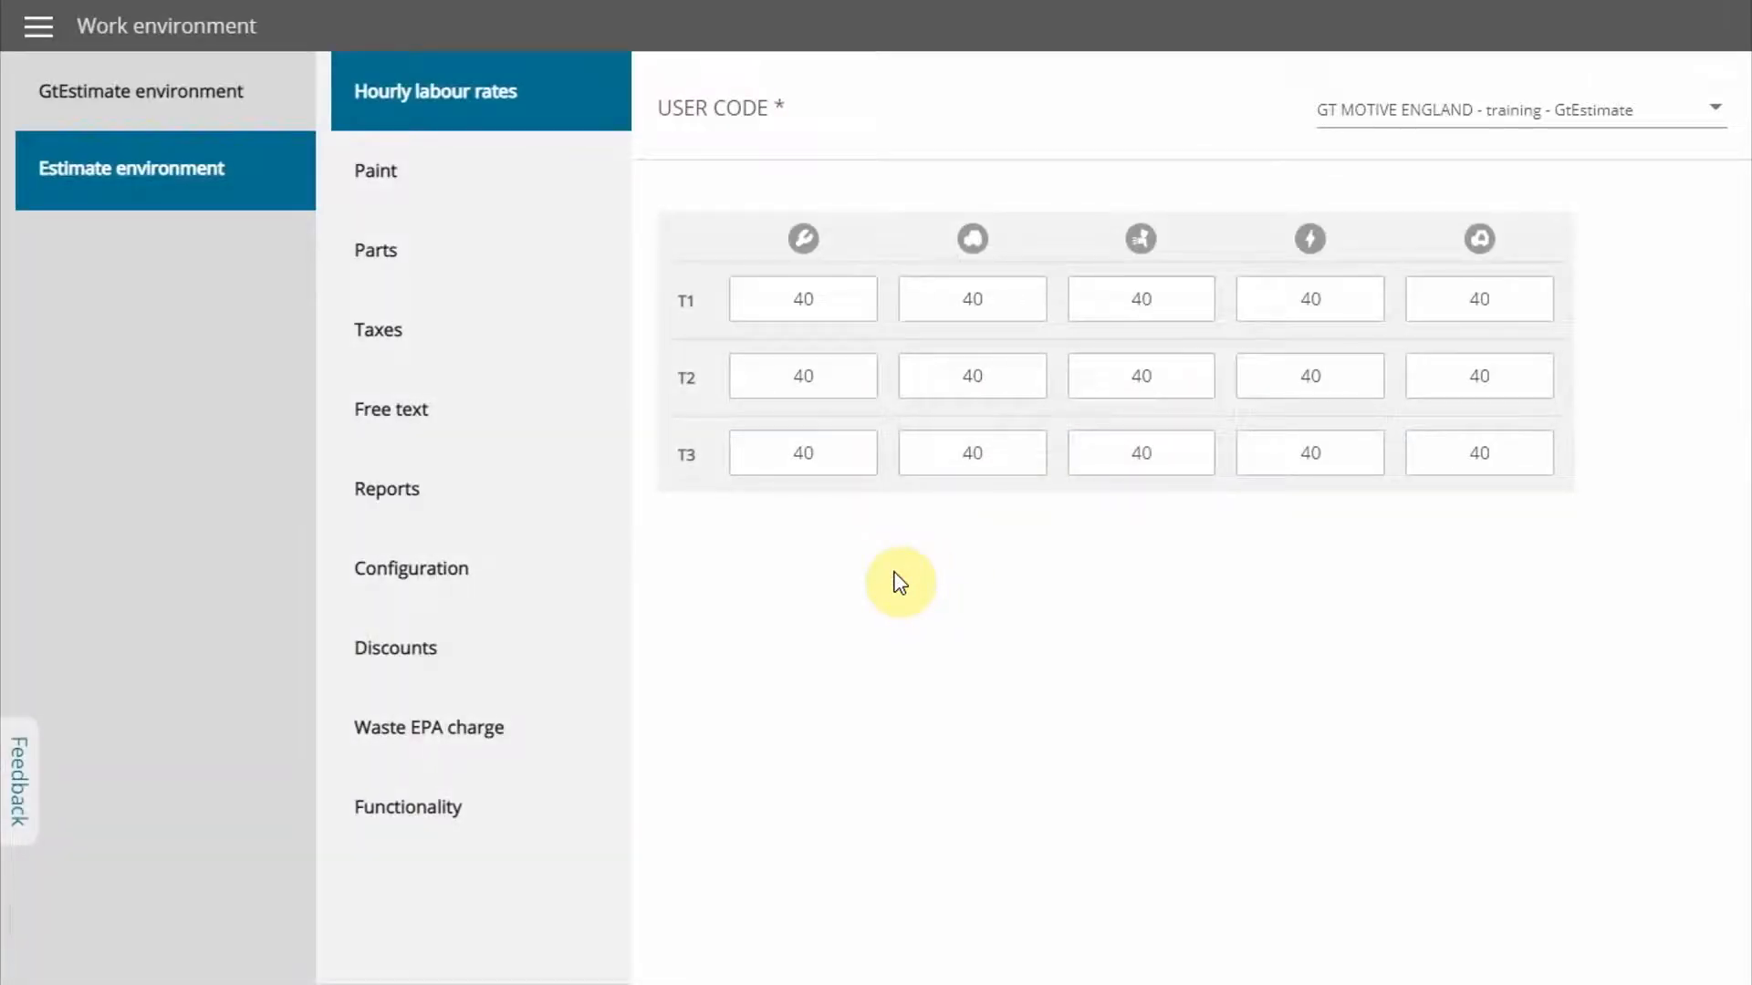
In the paint settings, keep Include the paint at Yes and set the paint system to AZT
{"action": "left_click", "coordinate": [428, 176]}
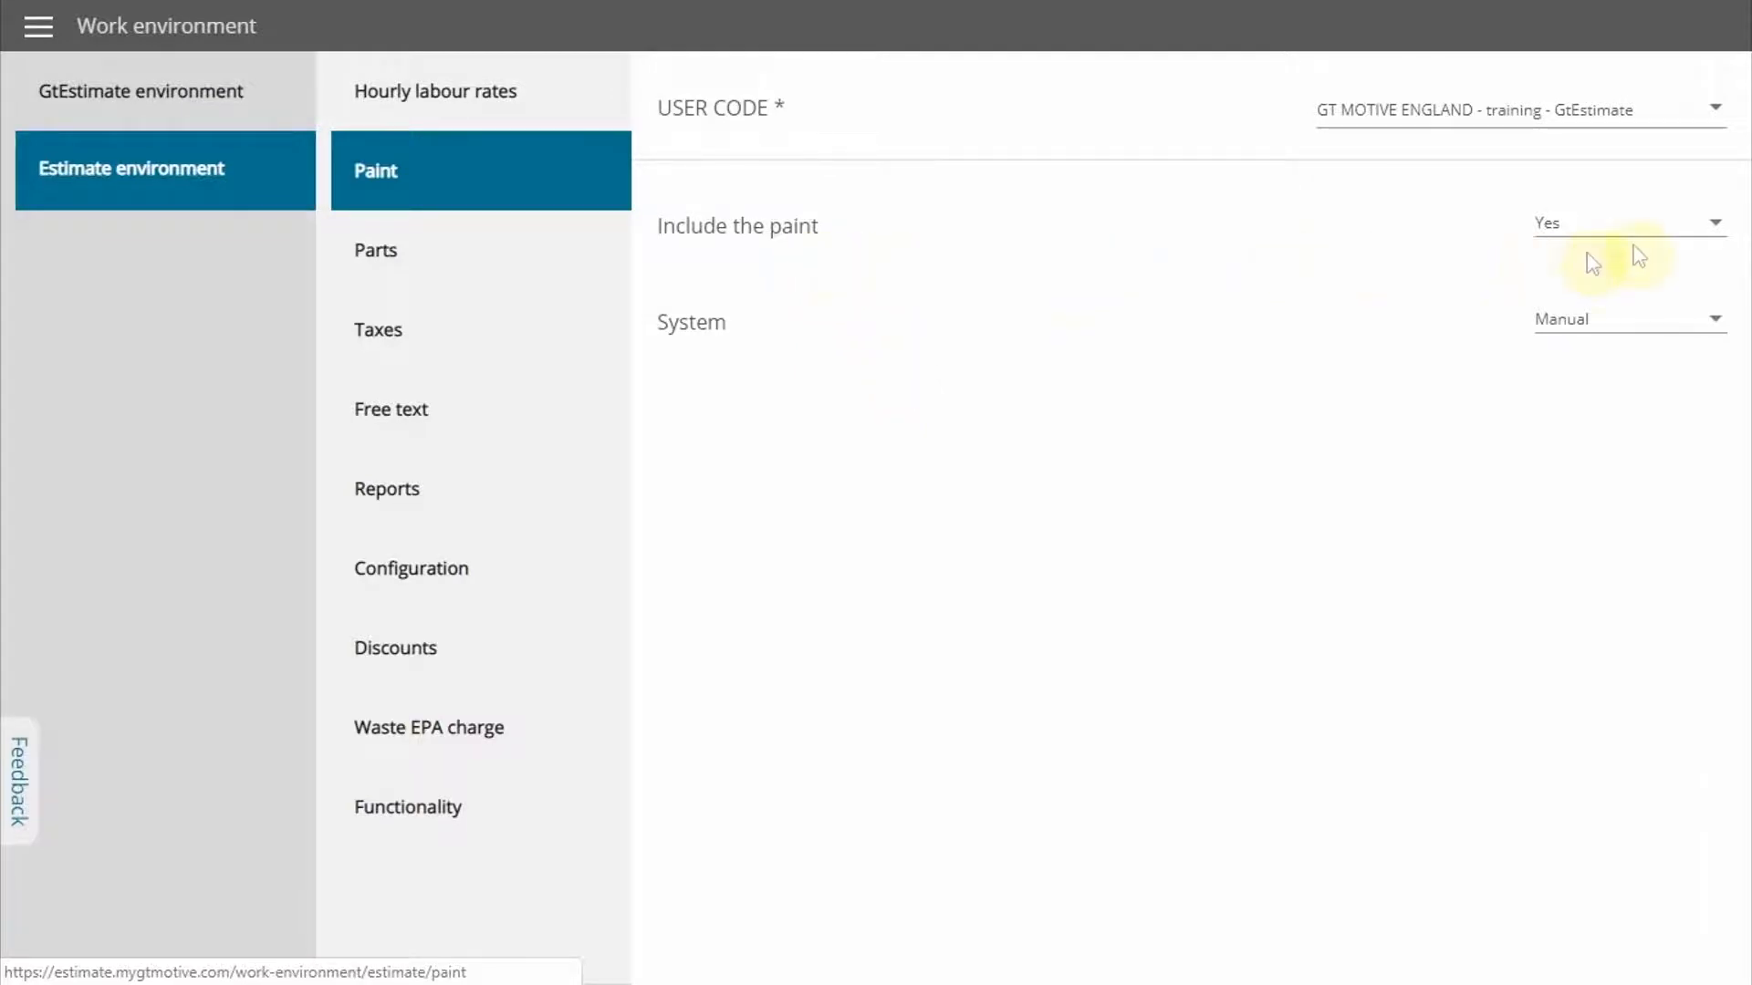
{"action": "left_click", "coordinate": [1729, 235]}
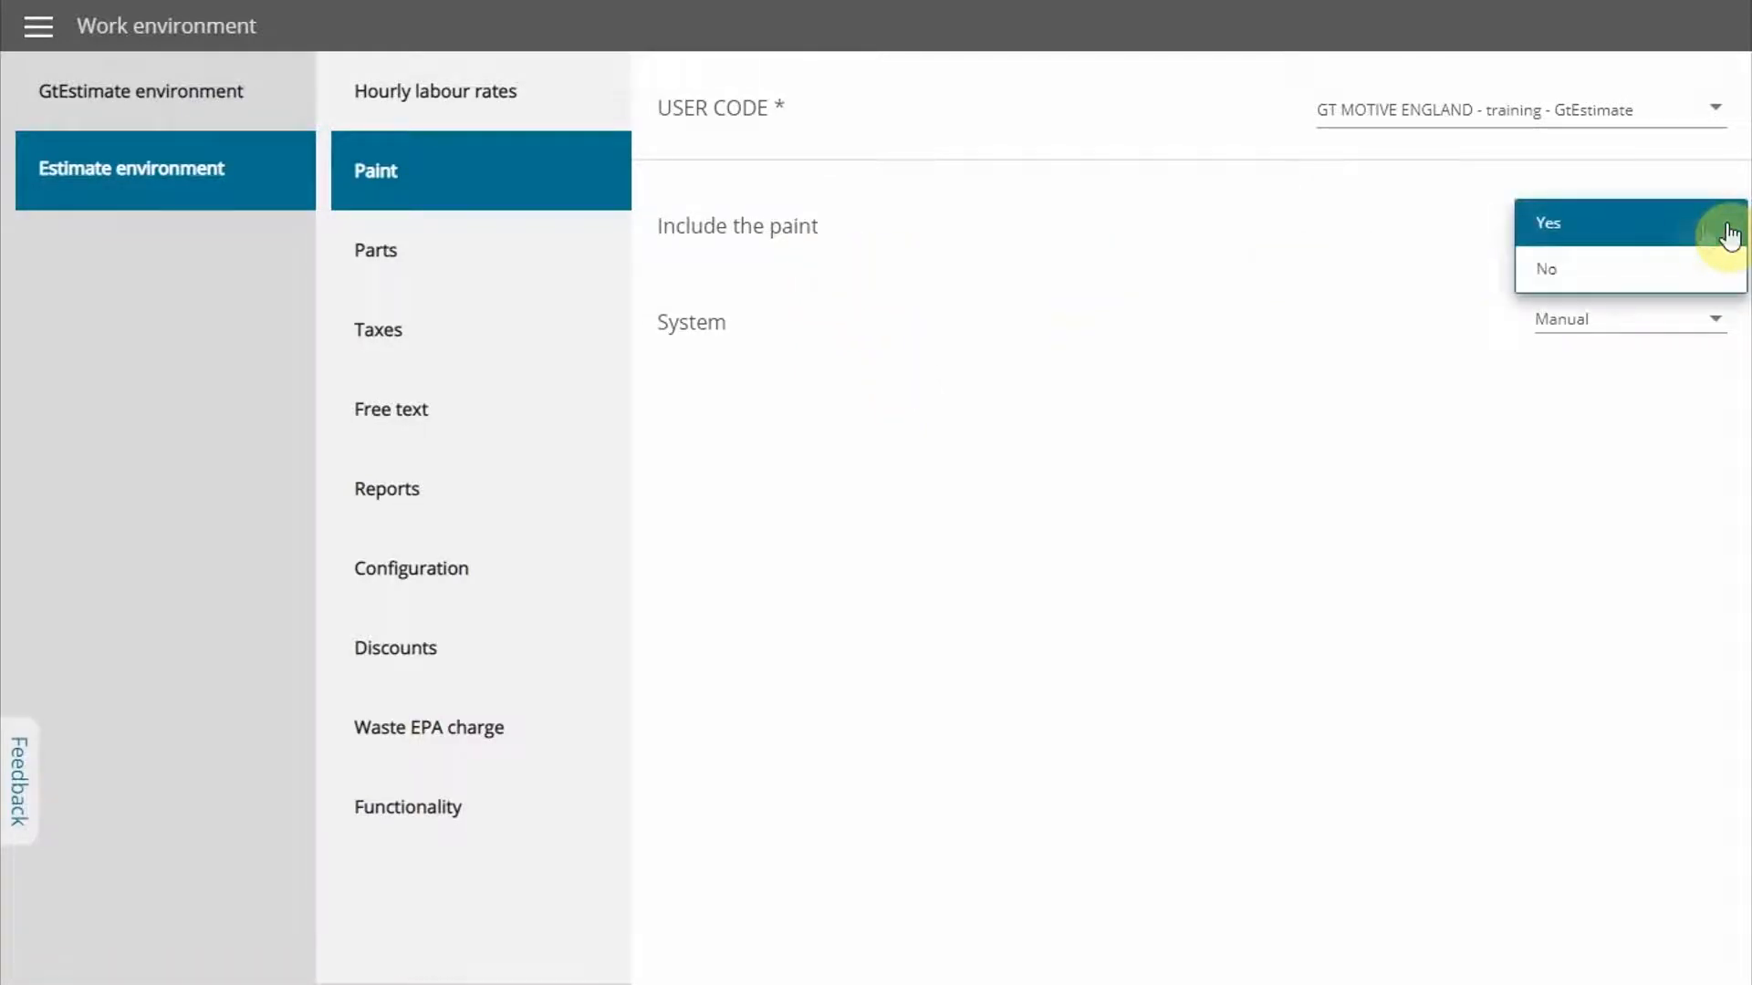
{"action": "left_click", "coordinate": [1699, 234]}
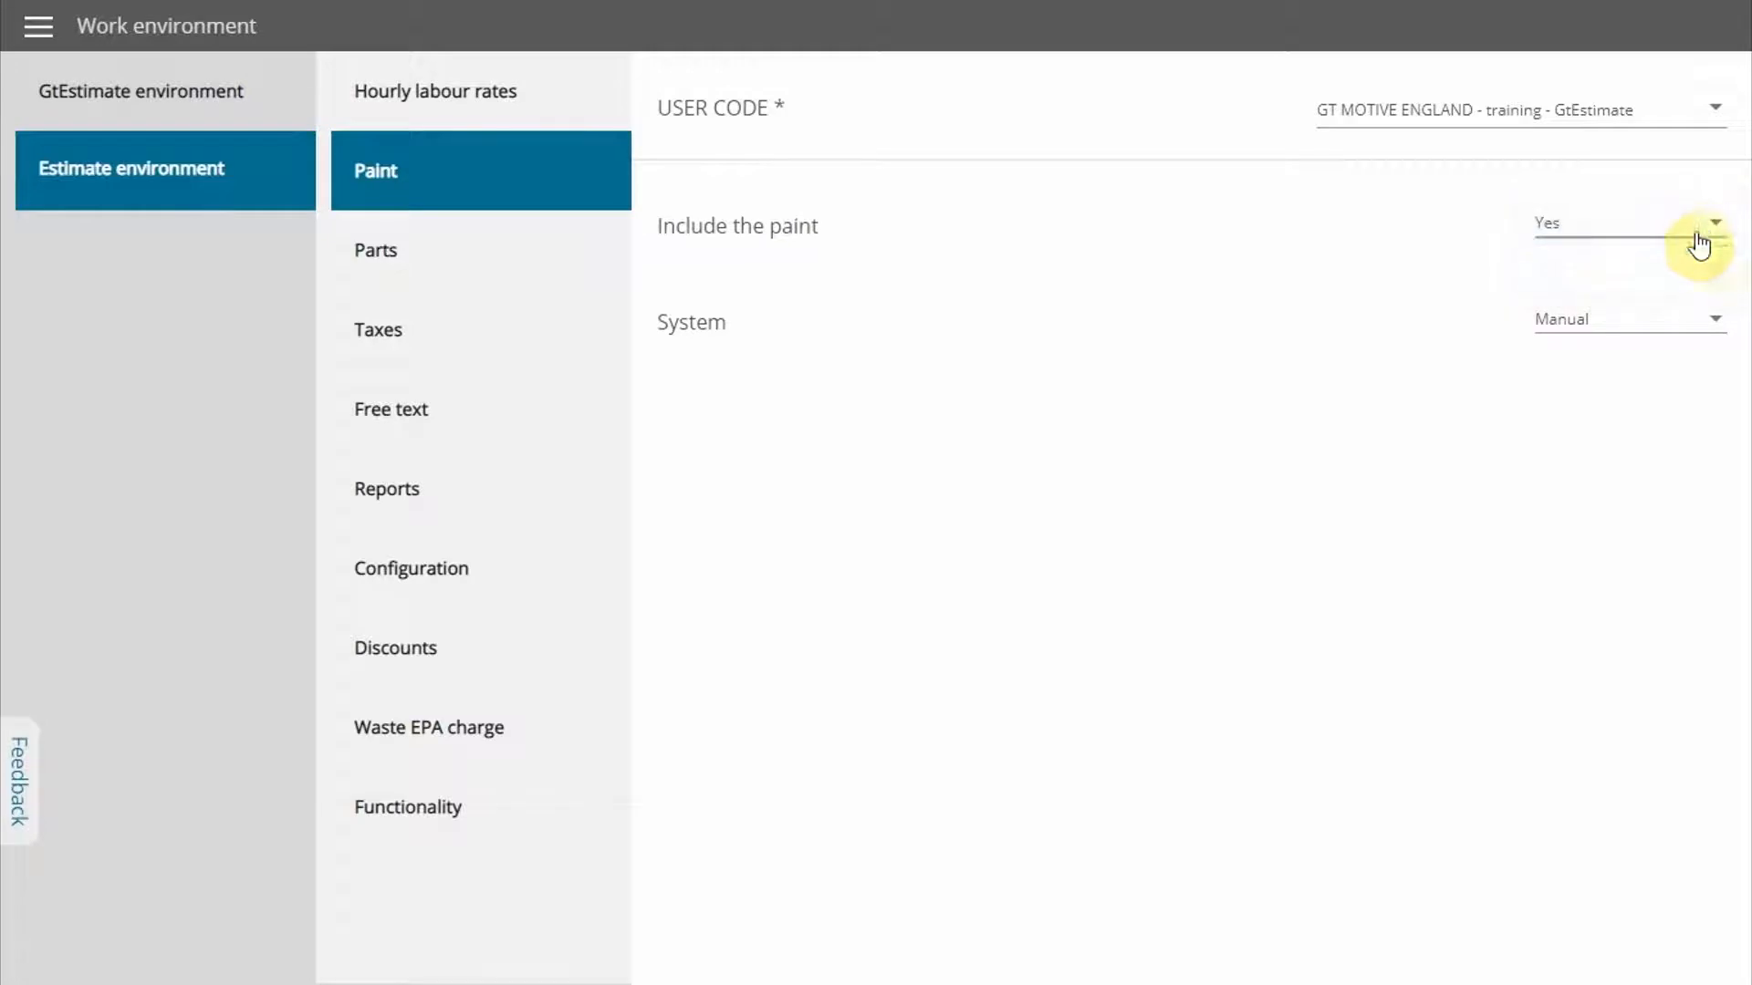
{"action": "left_click", "coordinate": [1712, 330]}
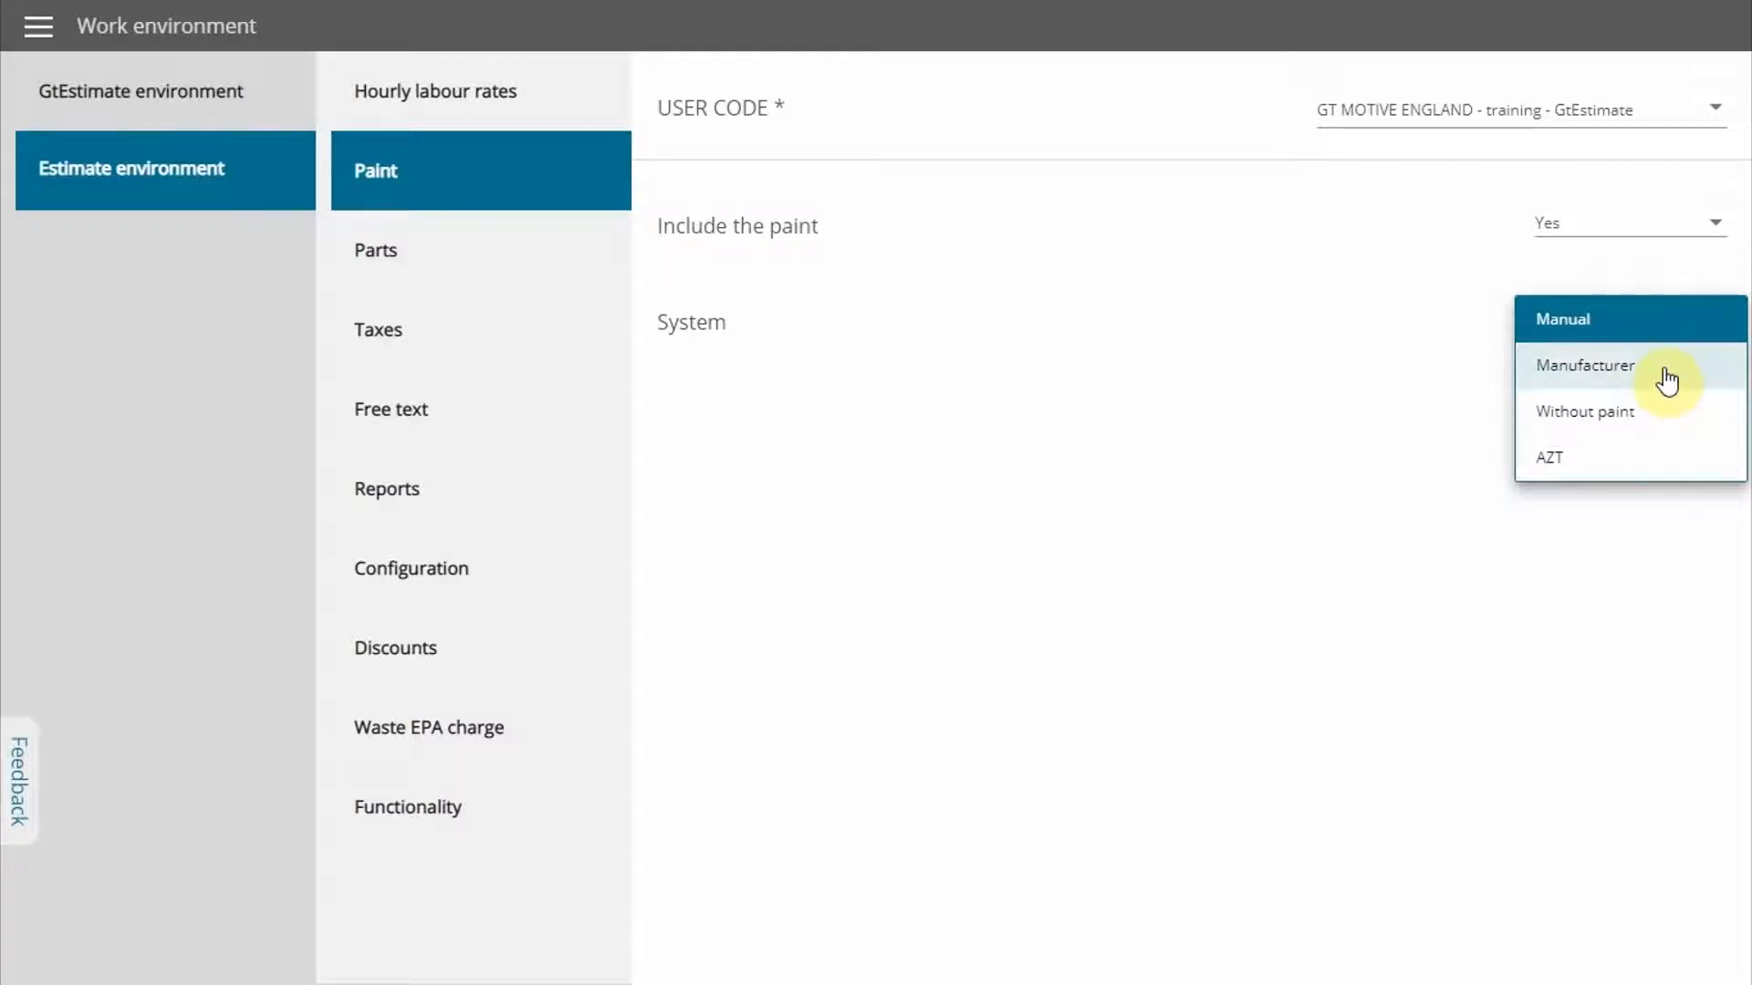
{"action": "left_click", "coordinate": [1674, 468]}
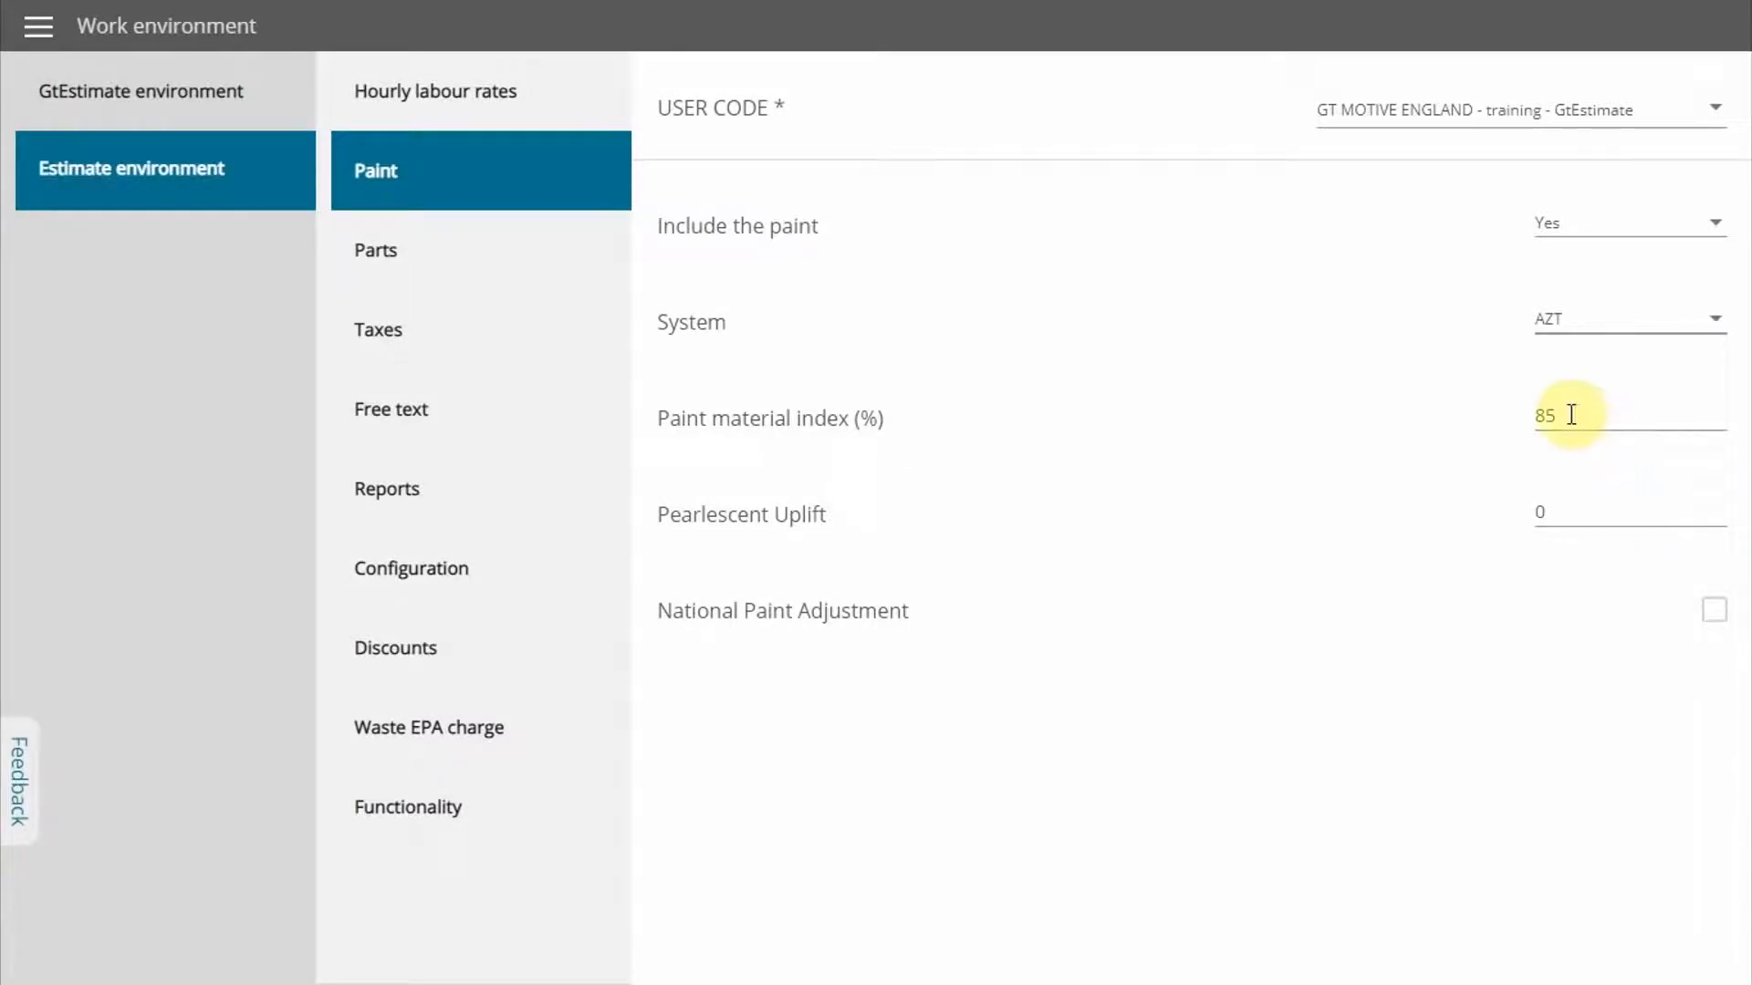
In the report settings, upload the gtmotive-mitchell-logos image and choose it as the logo for the reports
{"action": "left_click", "coordinate": [570, 516]}
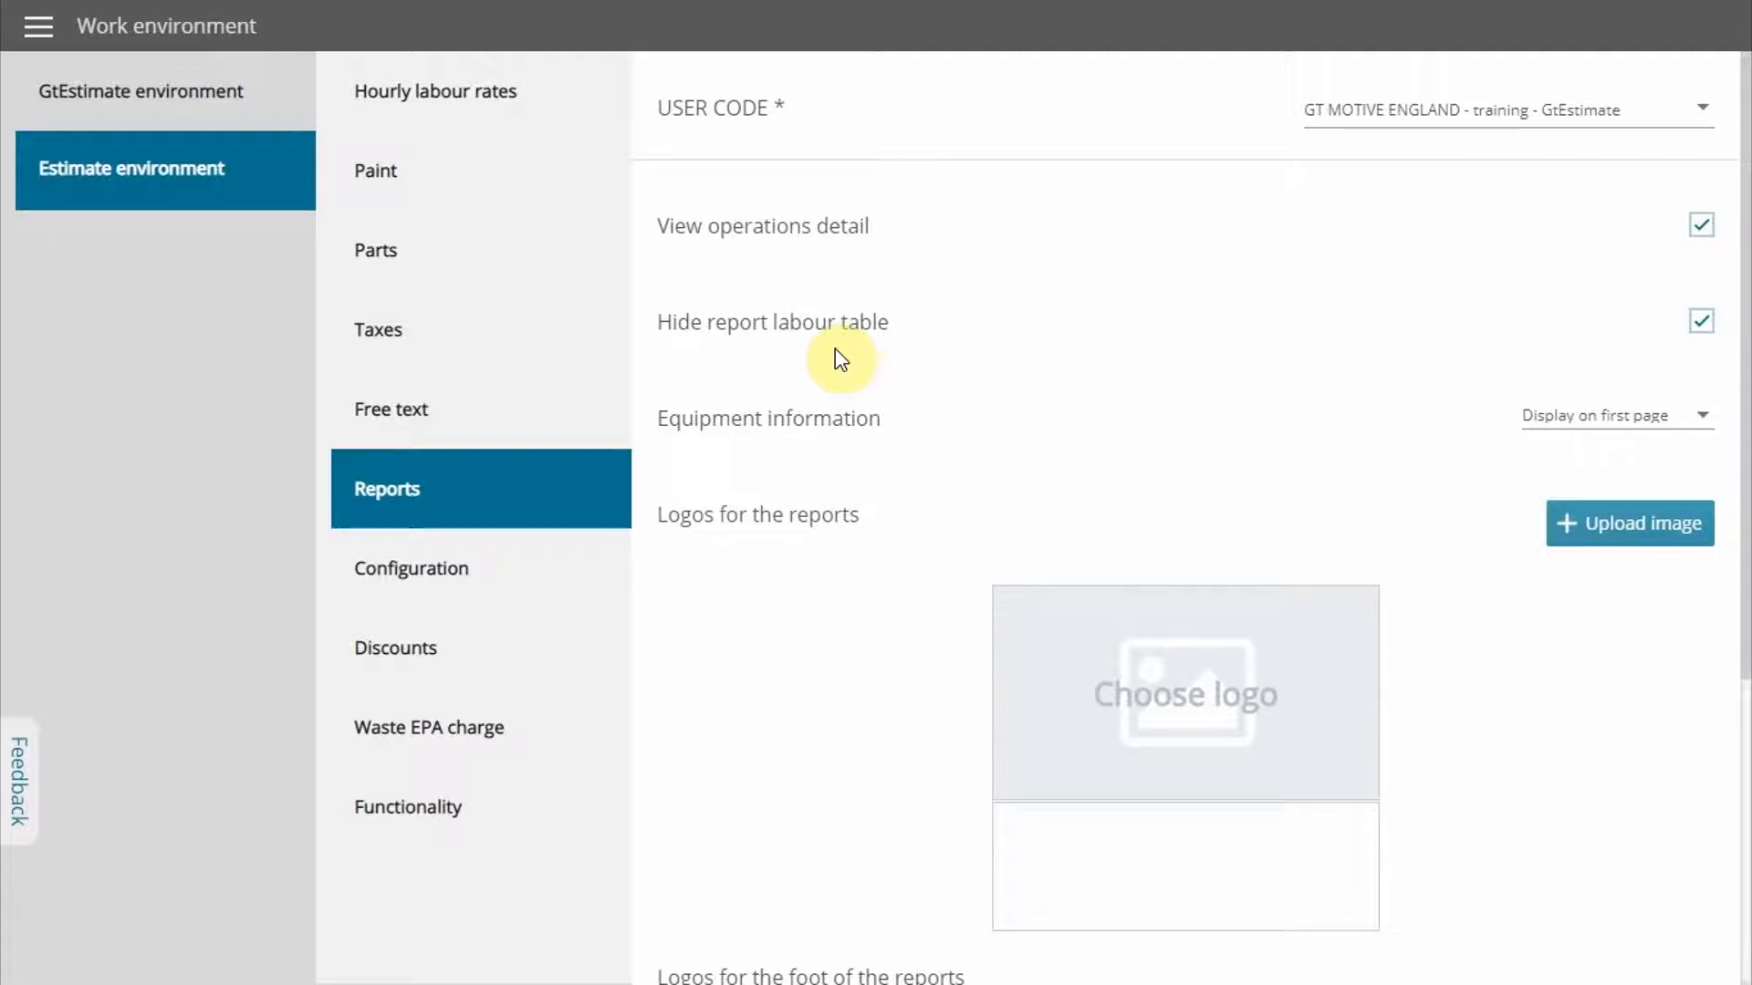
{"action": "scroll", "coordinate": [838, 354], "scroll_direction": "down", "scroll_amount": 1}
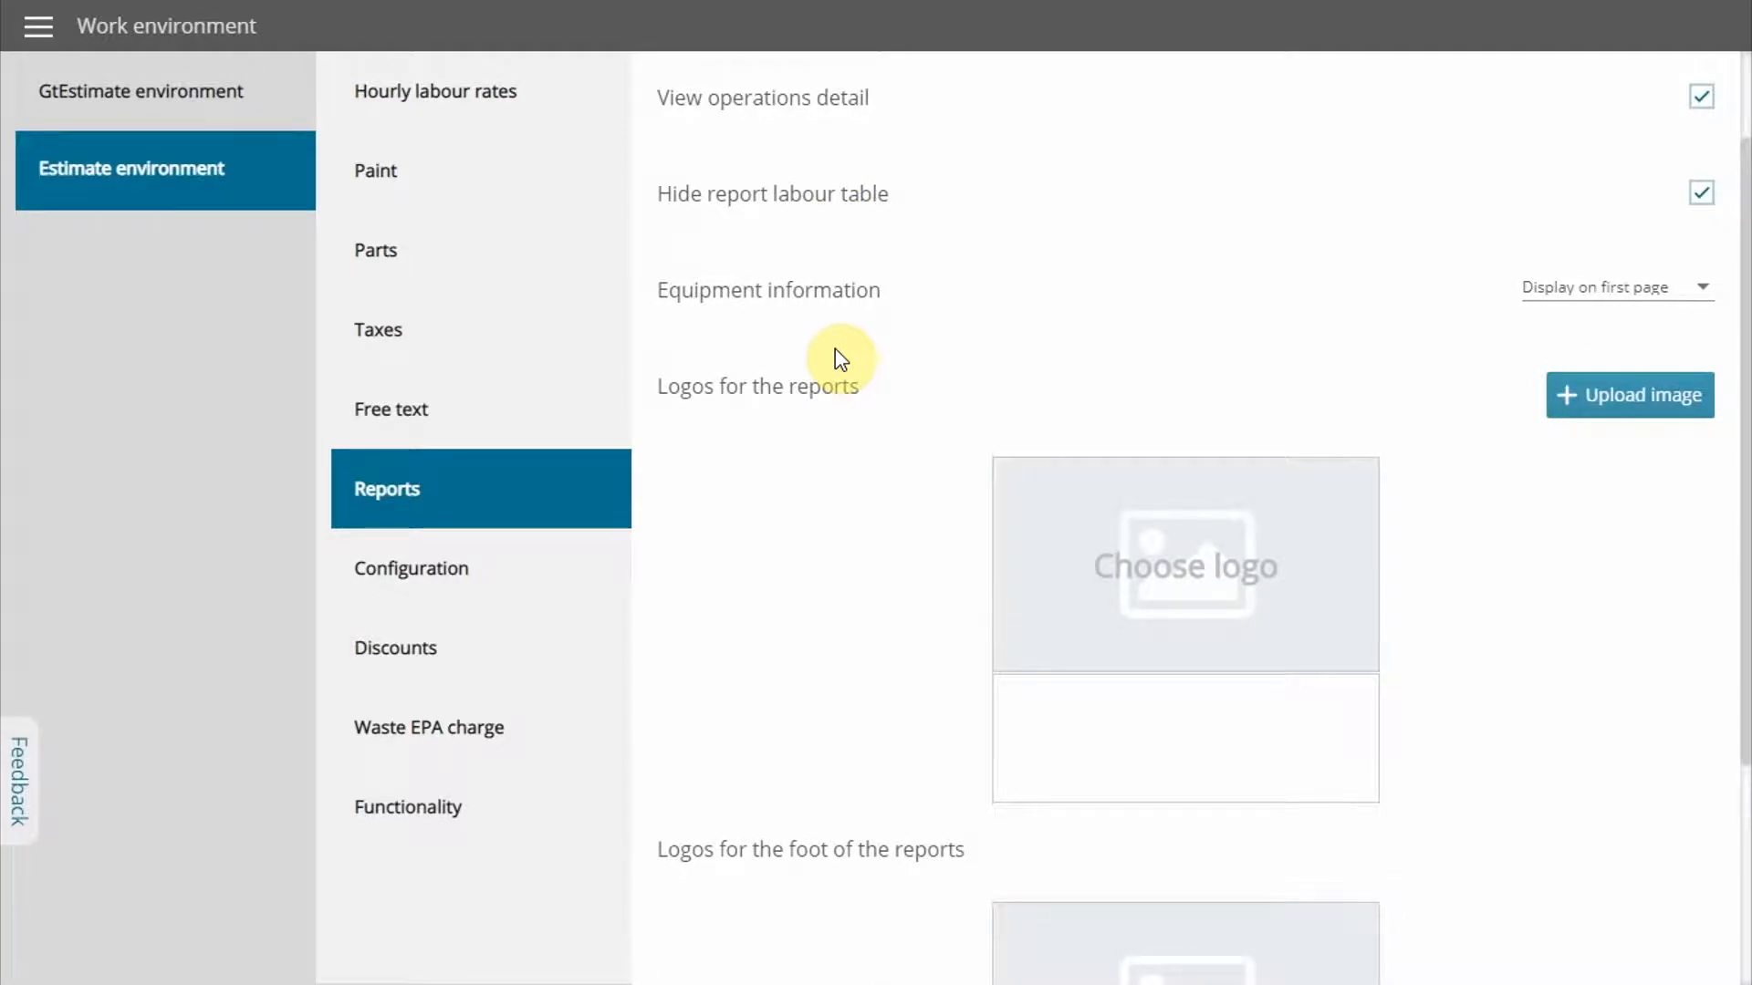
{"action": "left_click", "coordinate": [1602, 398]}
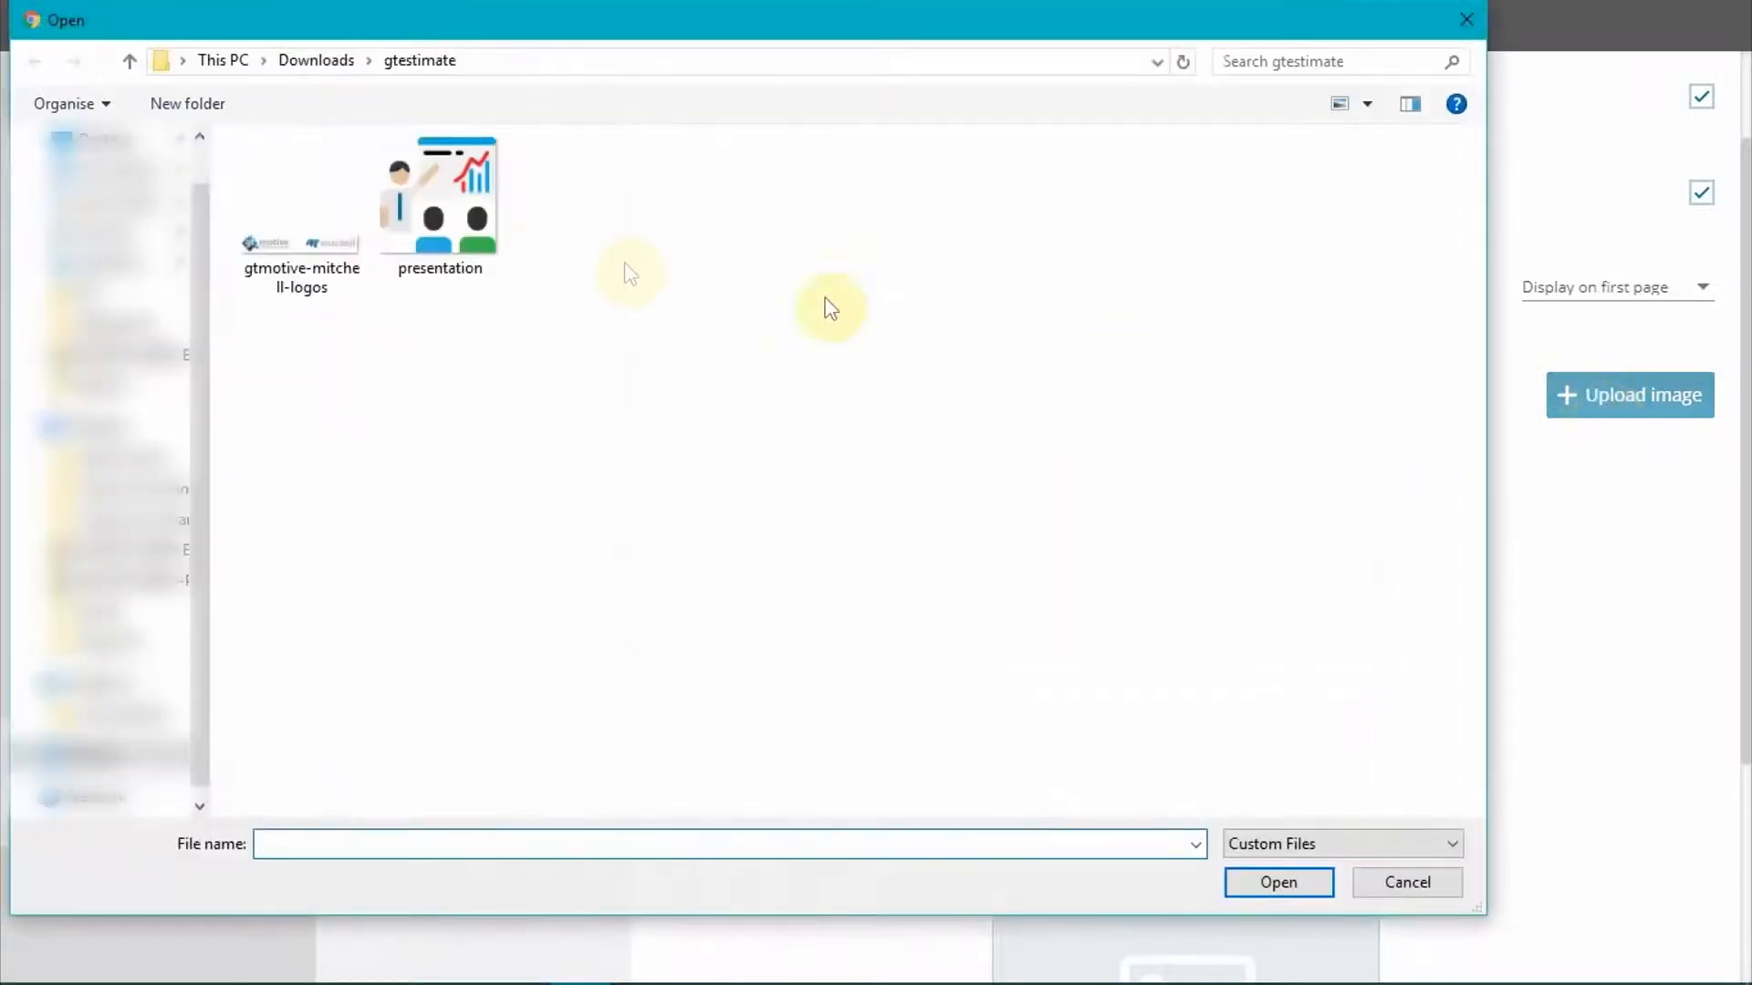
{"action": "left_click", "coordinate": [314, 242]}
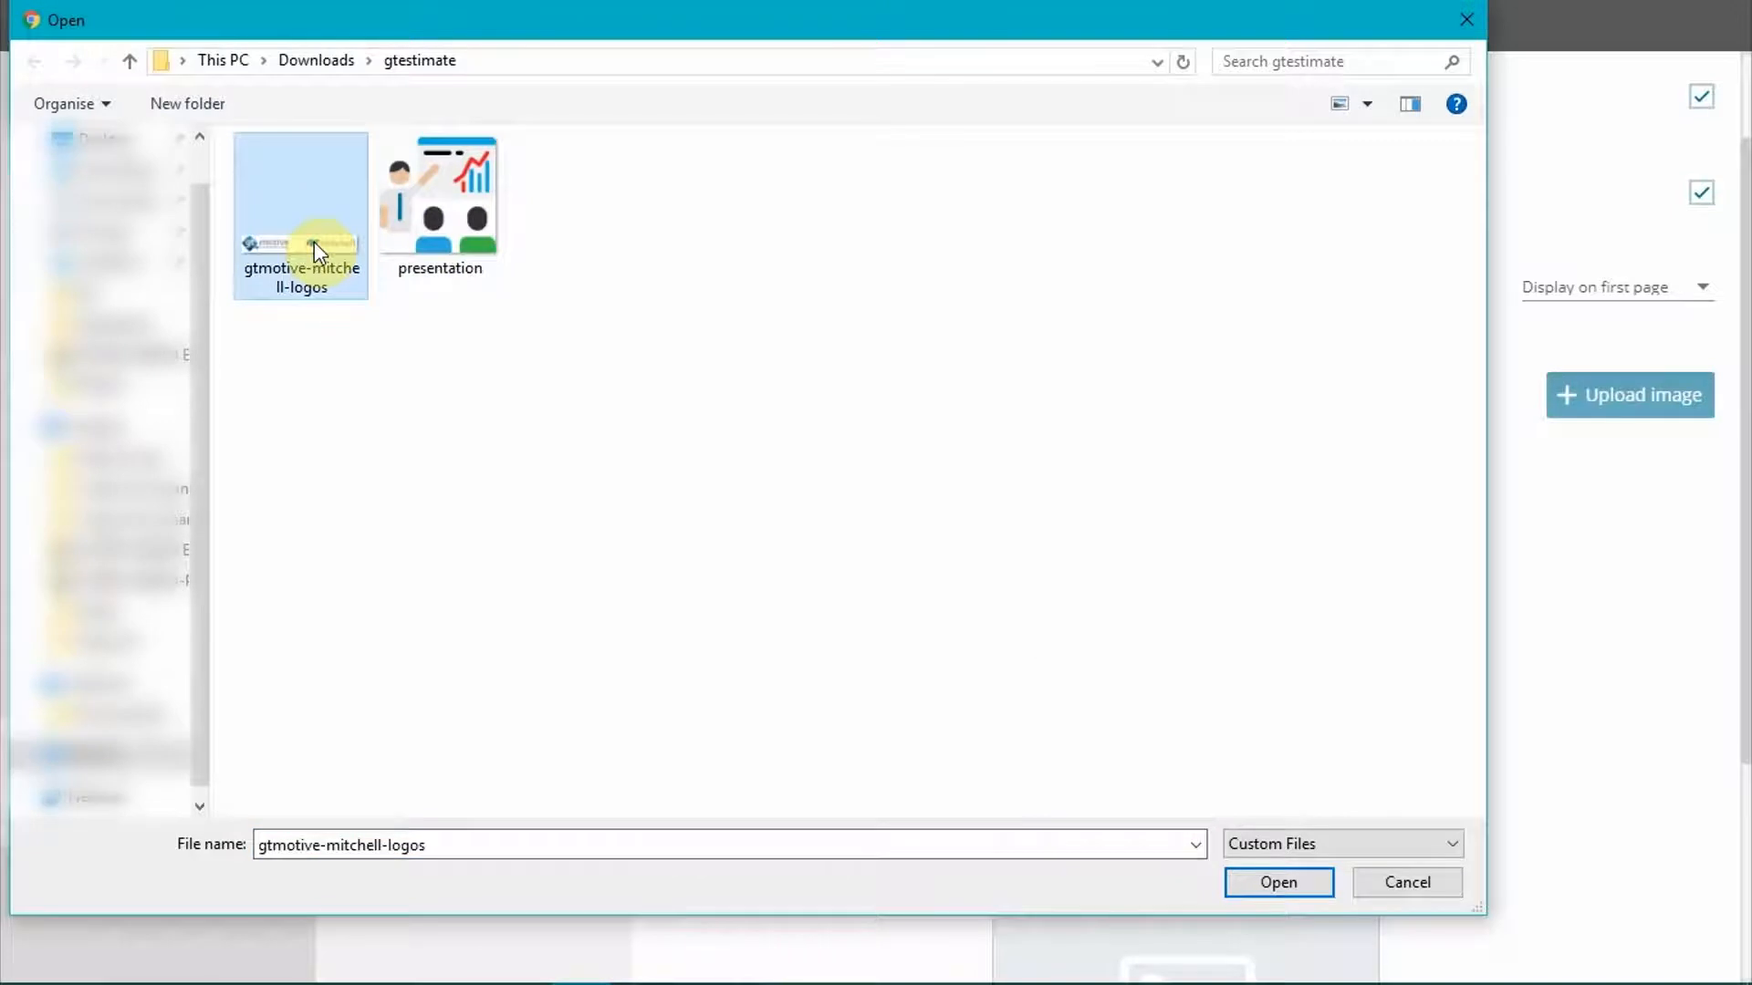
{"action": "double_click", "coordinate": [314, 243]}
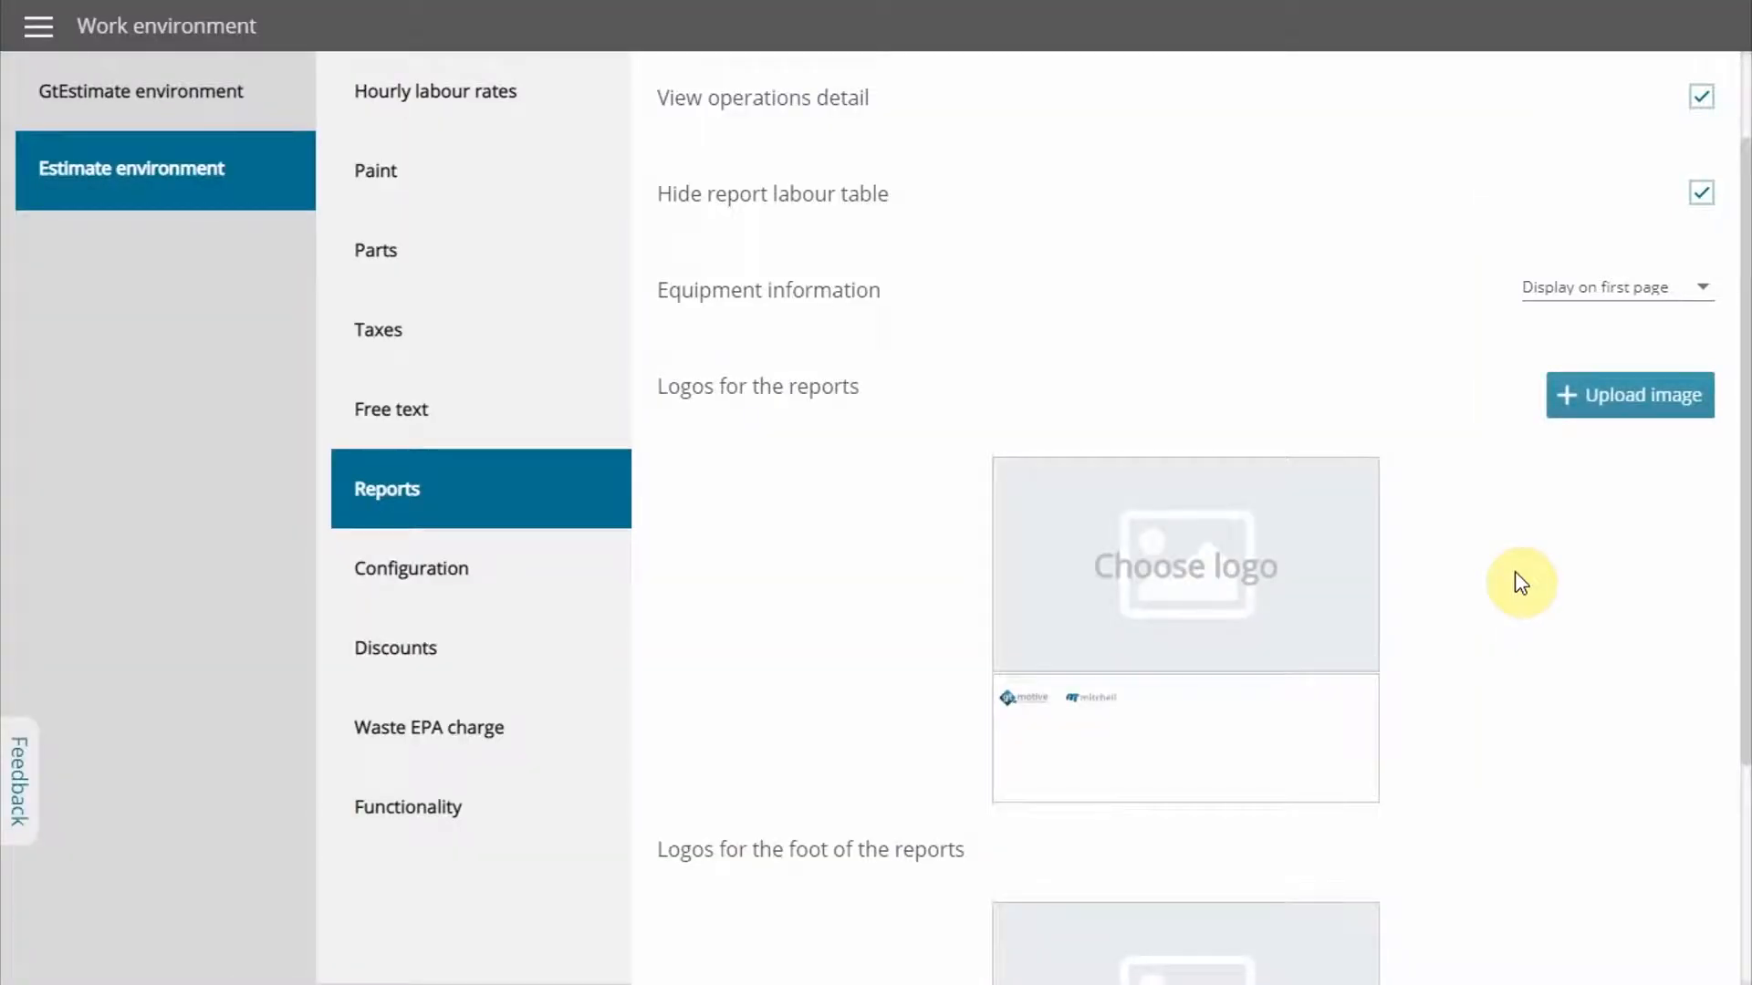
{"action": "left_click", "coordinate": [1067, 698]}
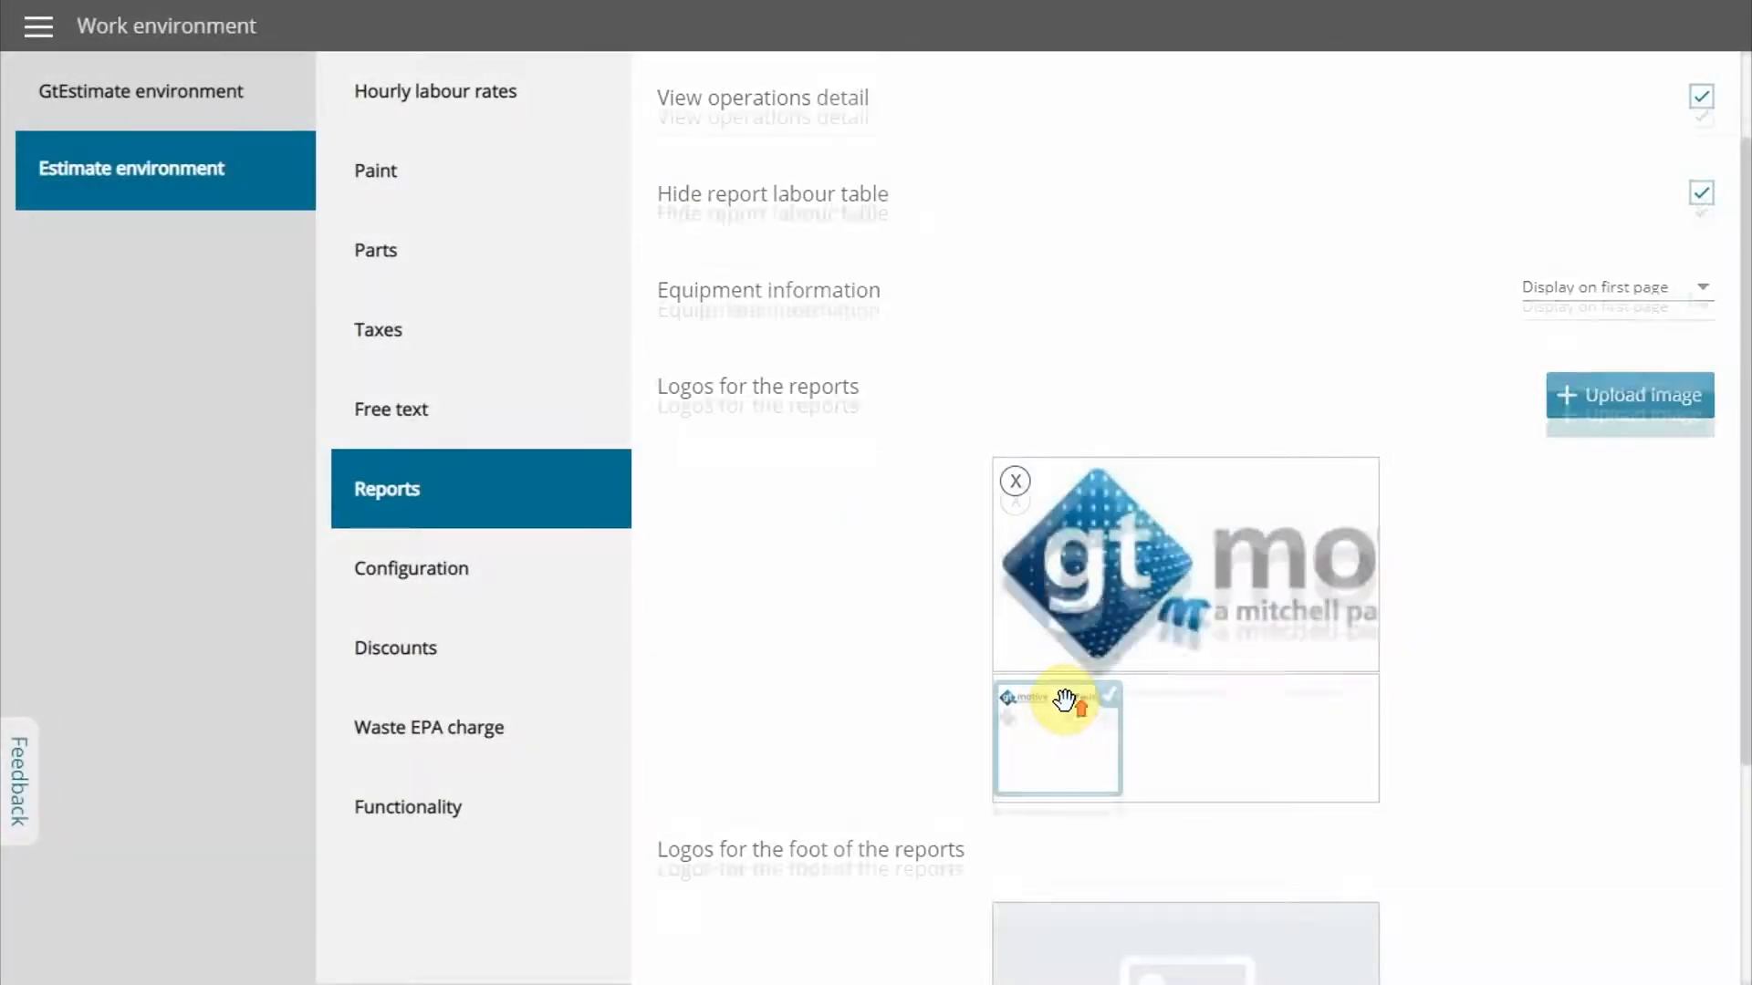
{"action": "scroll", "coordinate": [1067, 702], "scroll_direction": "up", "scroll_amount": 2}
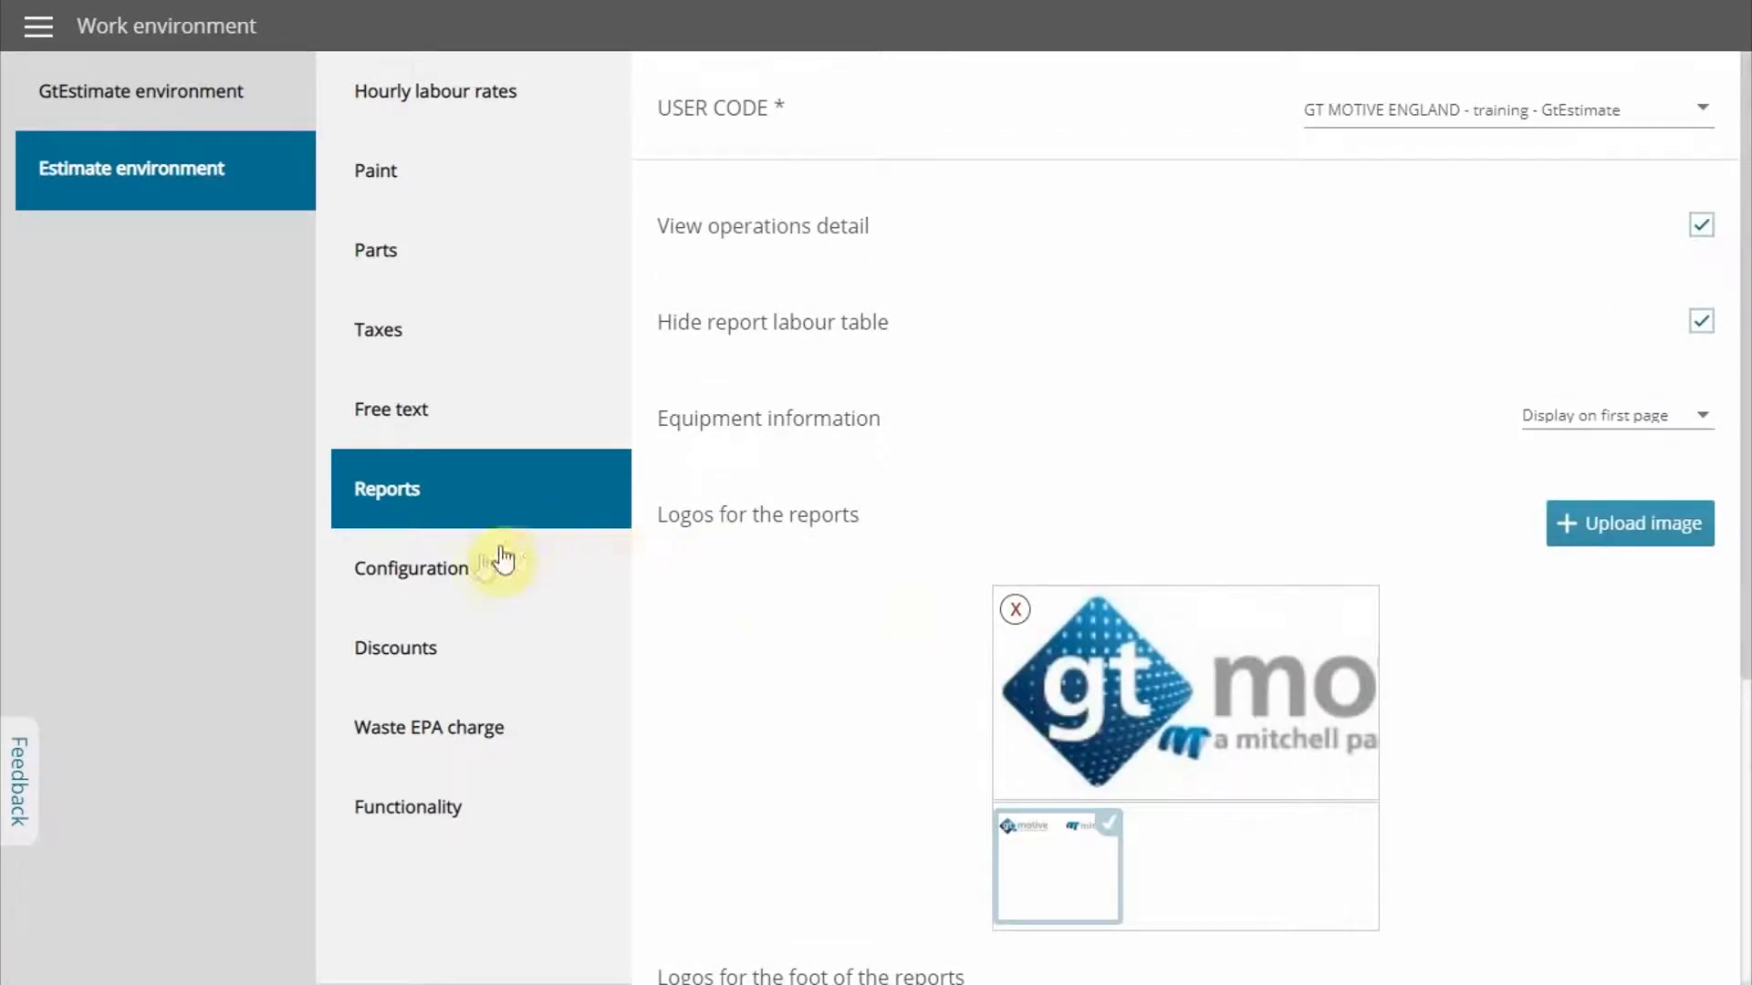
In the estimate configuration settings, set the Generation Id Type to Correlative numbering
{"action": "left_click", "coordinate": [466, 569]}
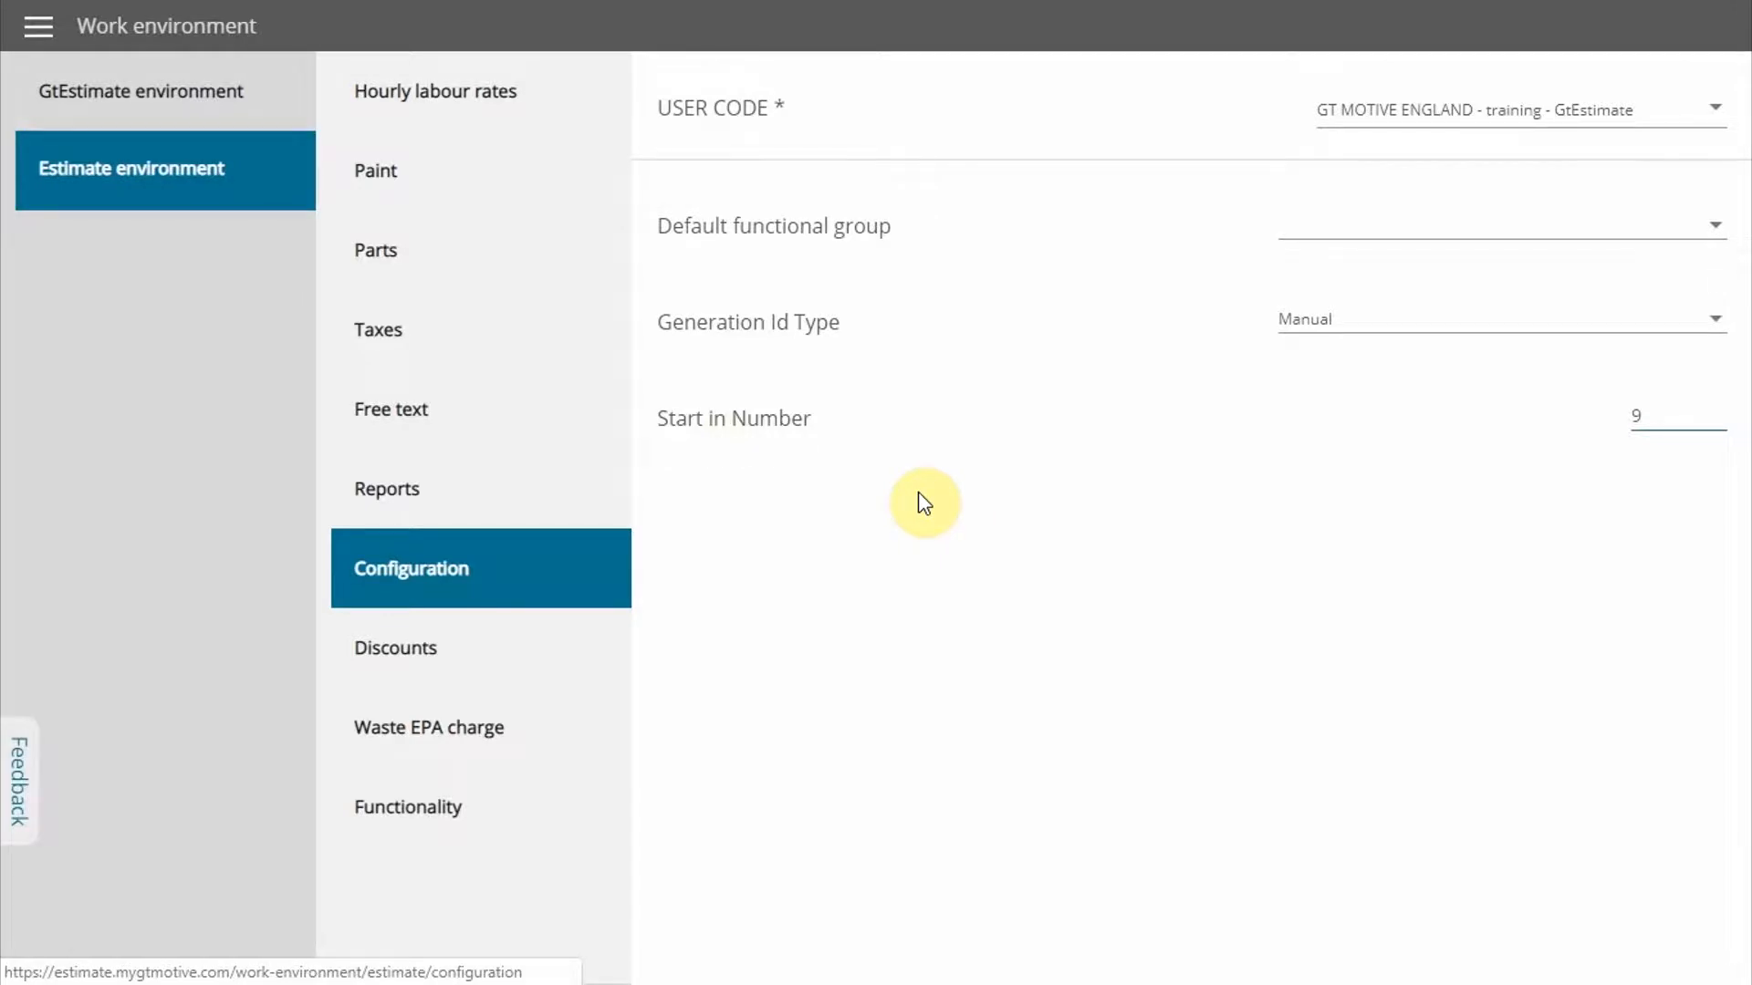
{"action": "left_click", "coordinate": [1715, 333]}
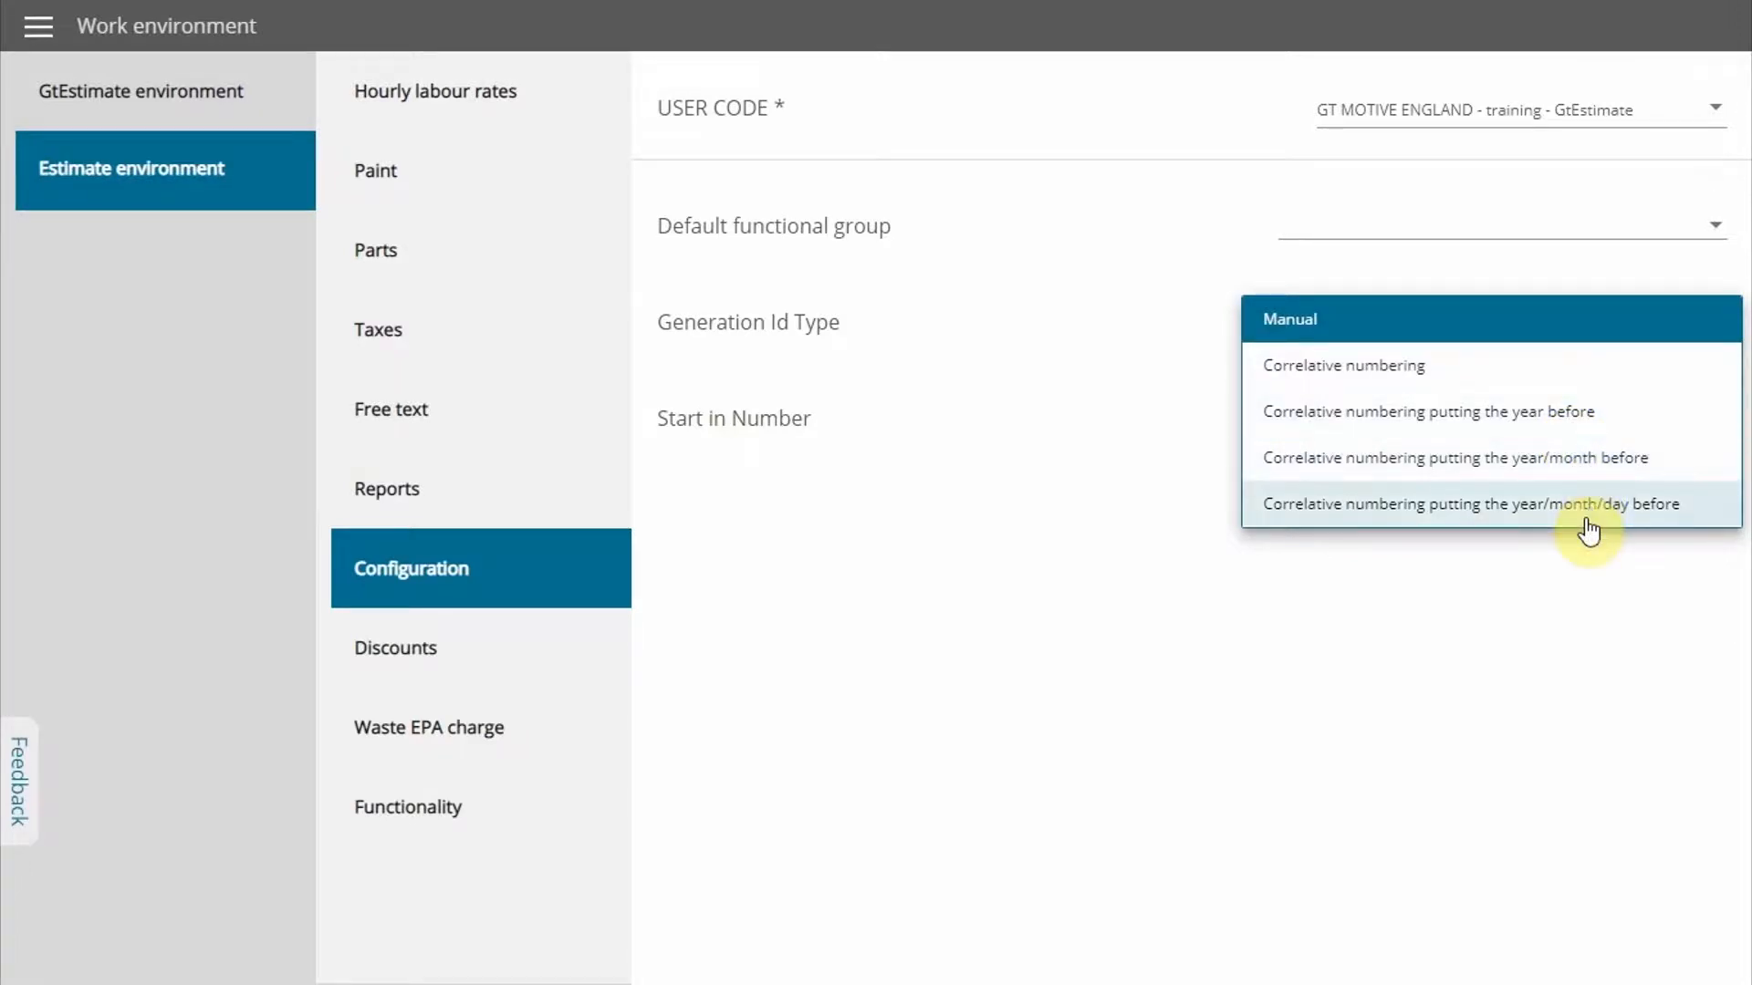
{"action": "left_click", "coordinate": [1490, 381]}
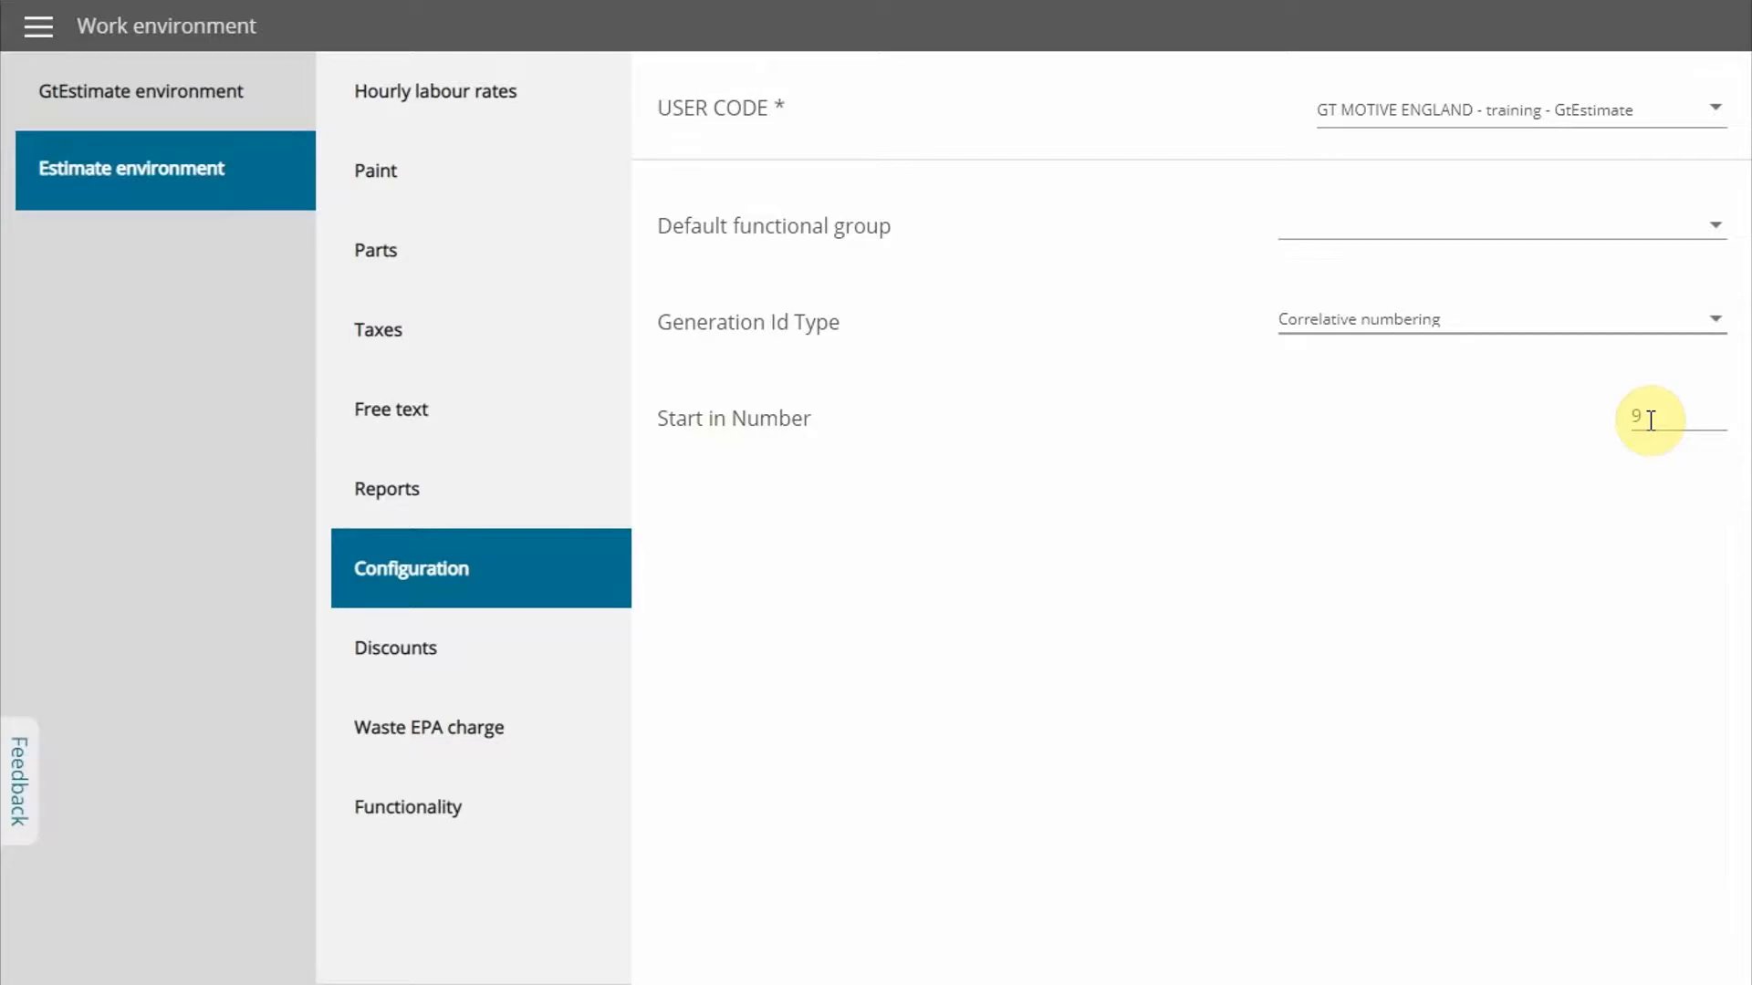
Look over the discount settings, and set the used oil EPA charge to Fixed Cost with a value of 5
{"action": "left_click", "coordinate": [428, 653]}
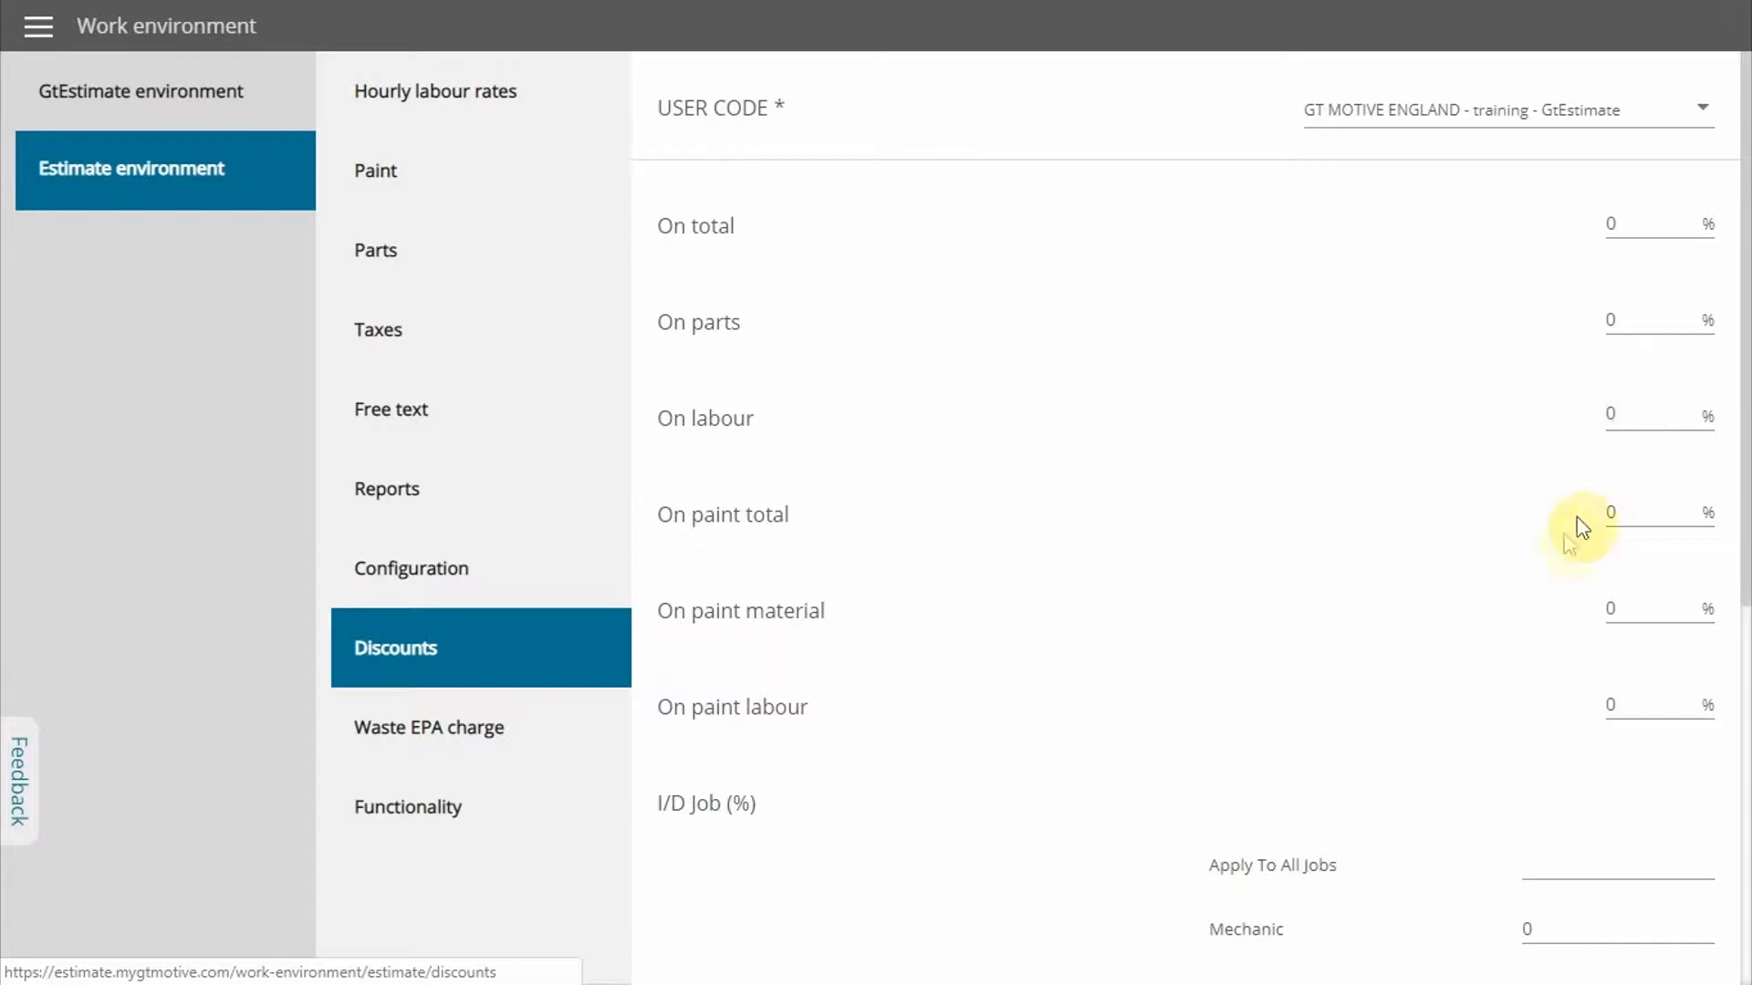
{"action": "scroll", "coordinate": [1574, 533], "scroll_direction": "down", "scroll_amount": 5}
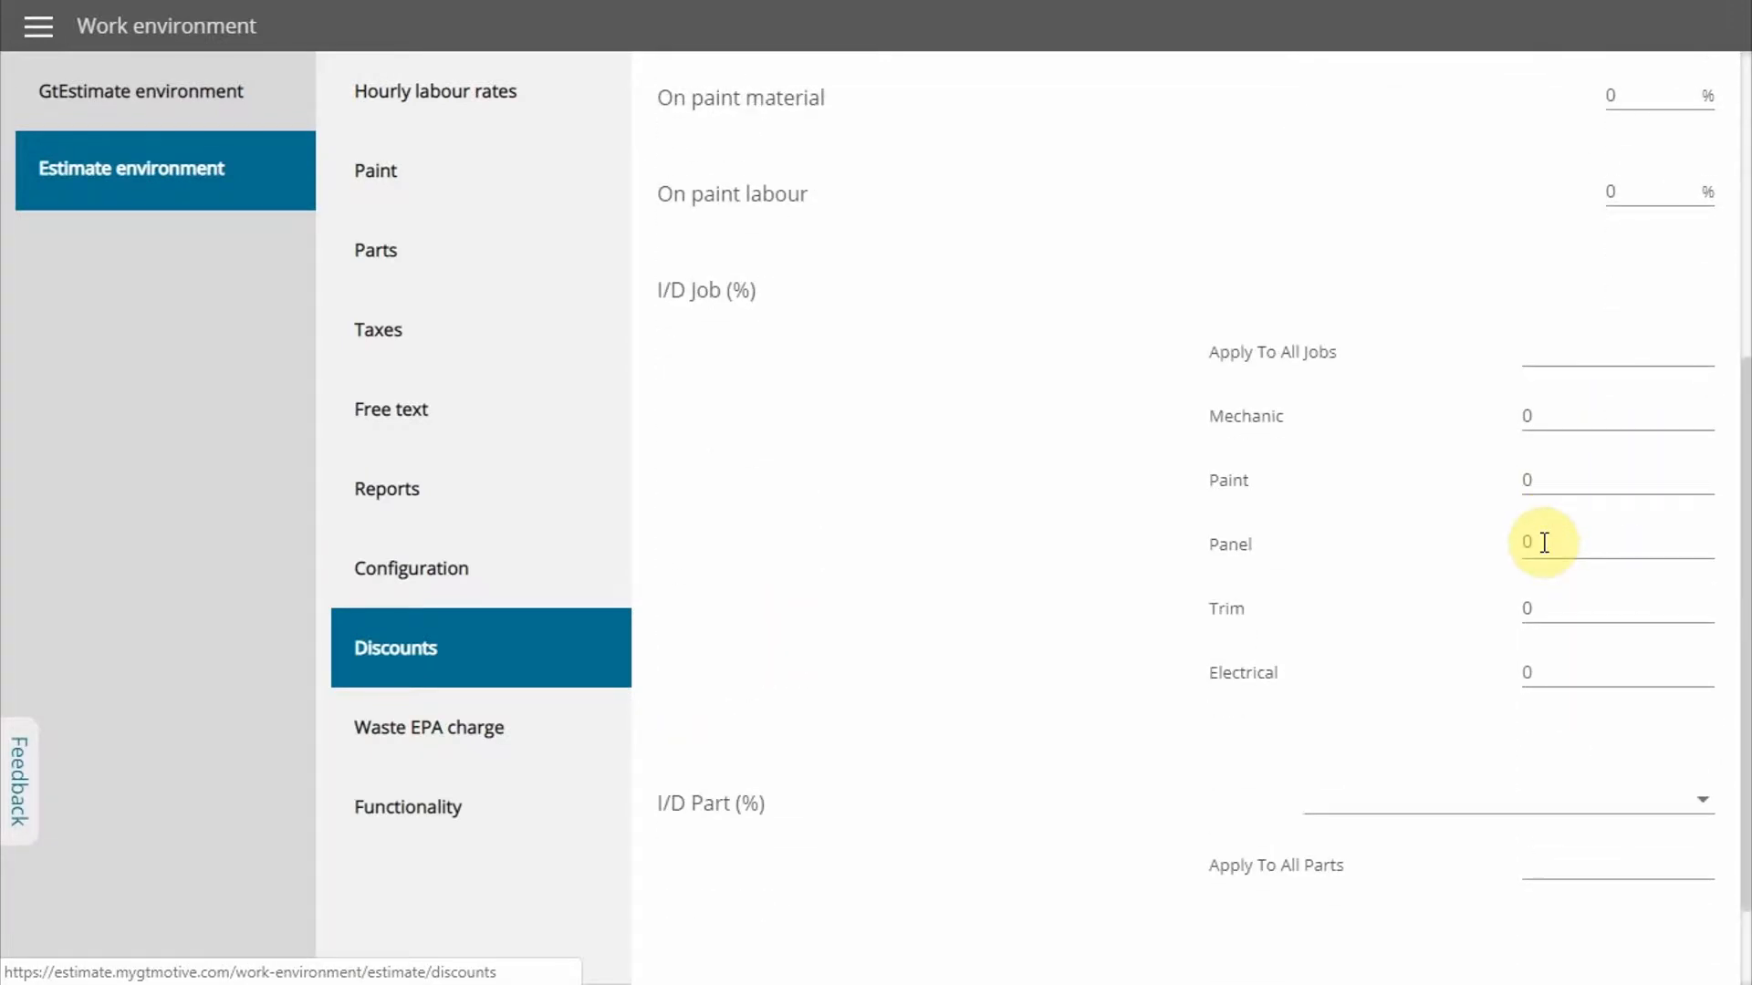
{"action": "left_click", "coordinate": [475, 730]}
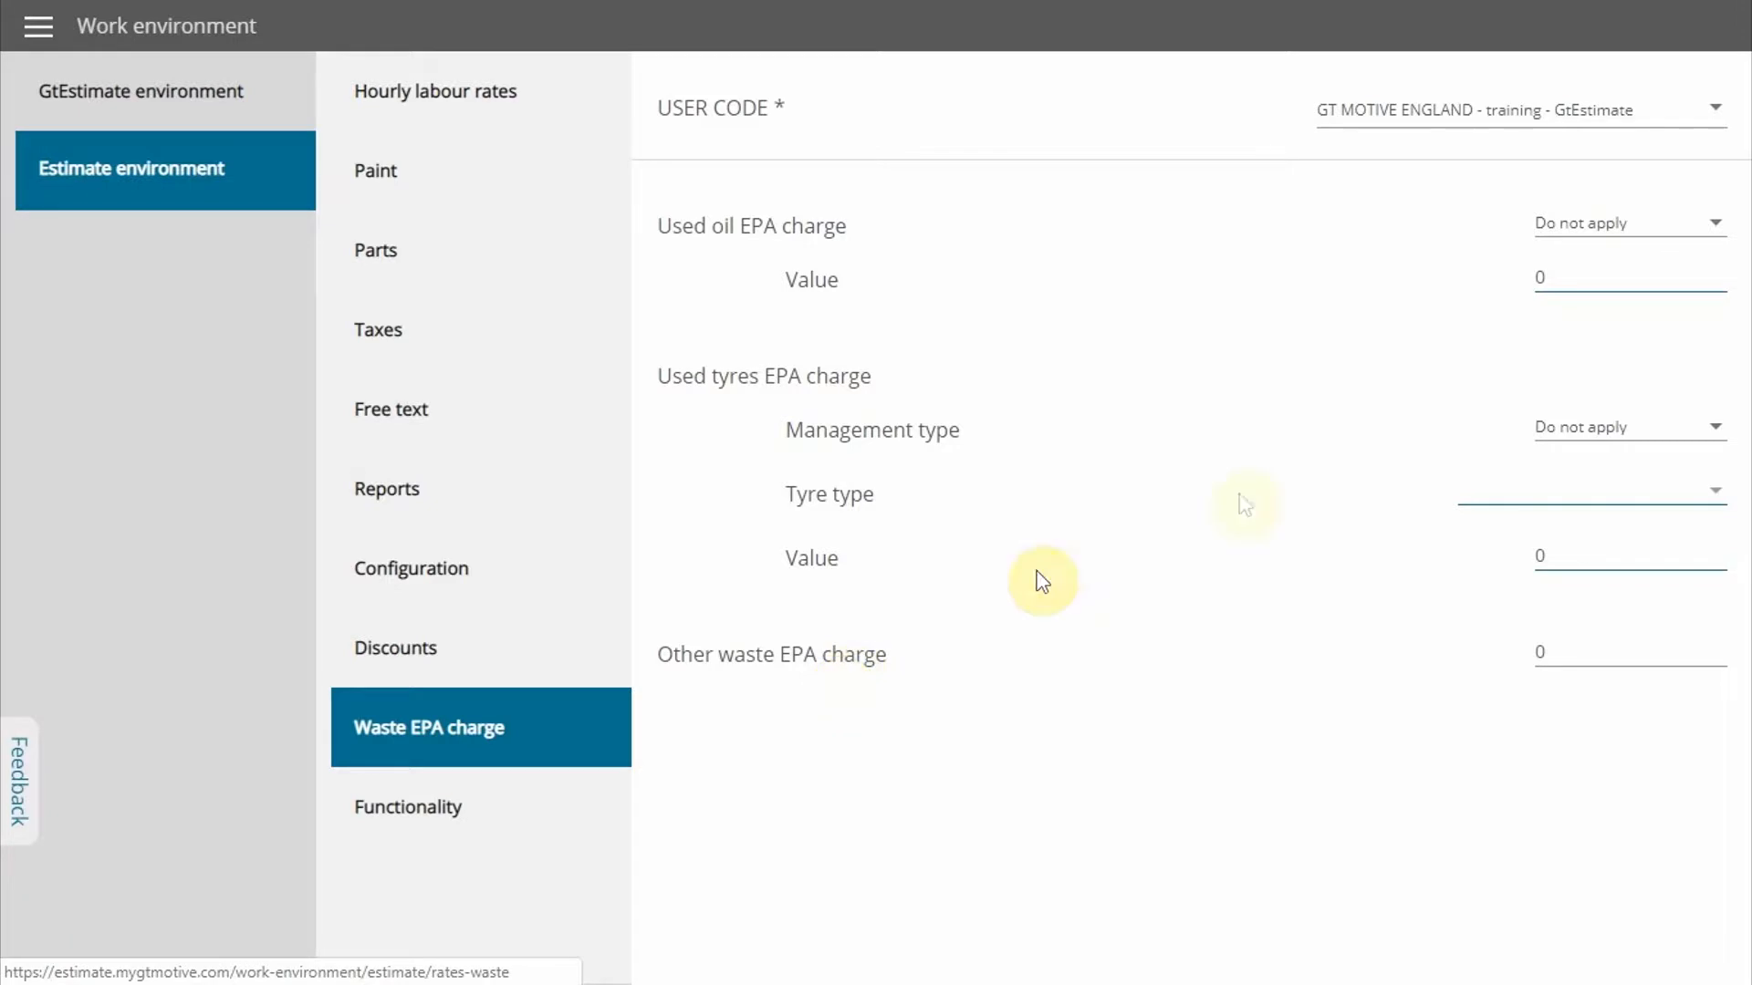
{"action": "left_click", "coordinate": [1716, 223]}
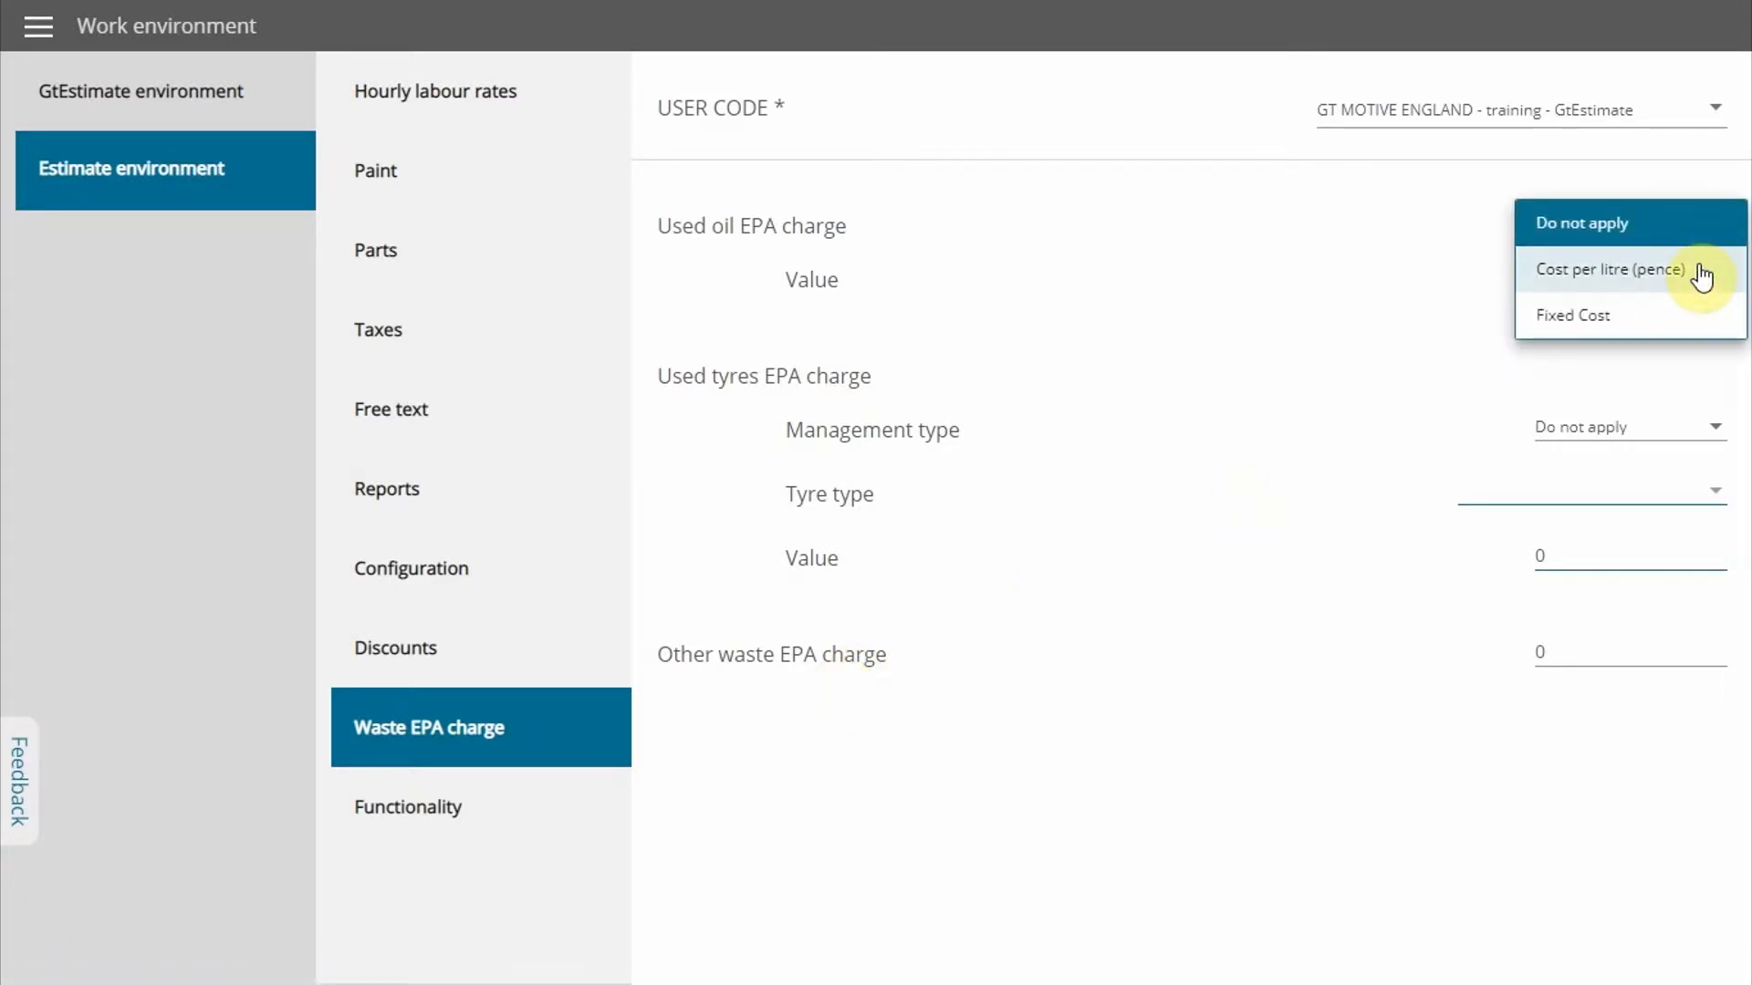
{"action": "left_click", "coordinate": [1683, 316]}
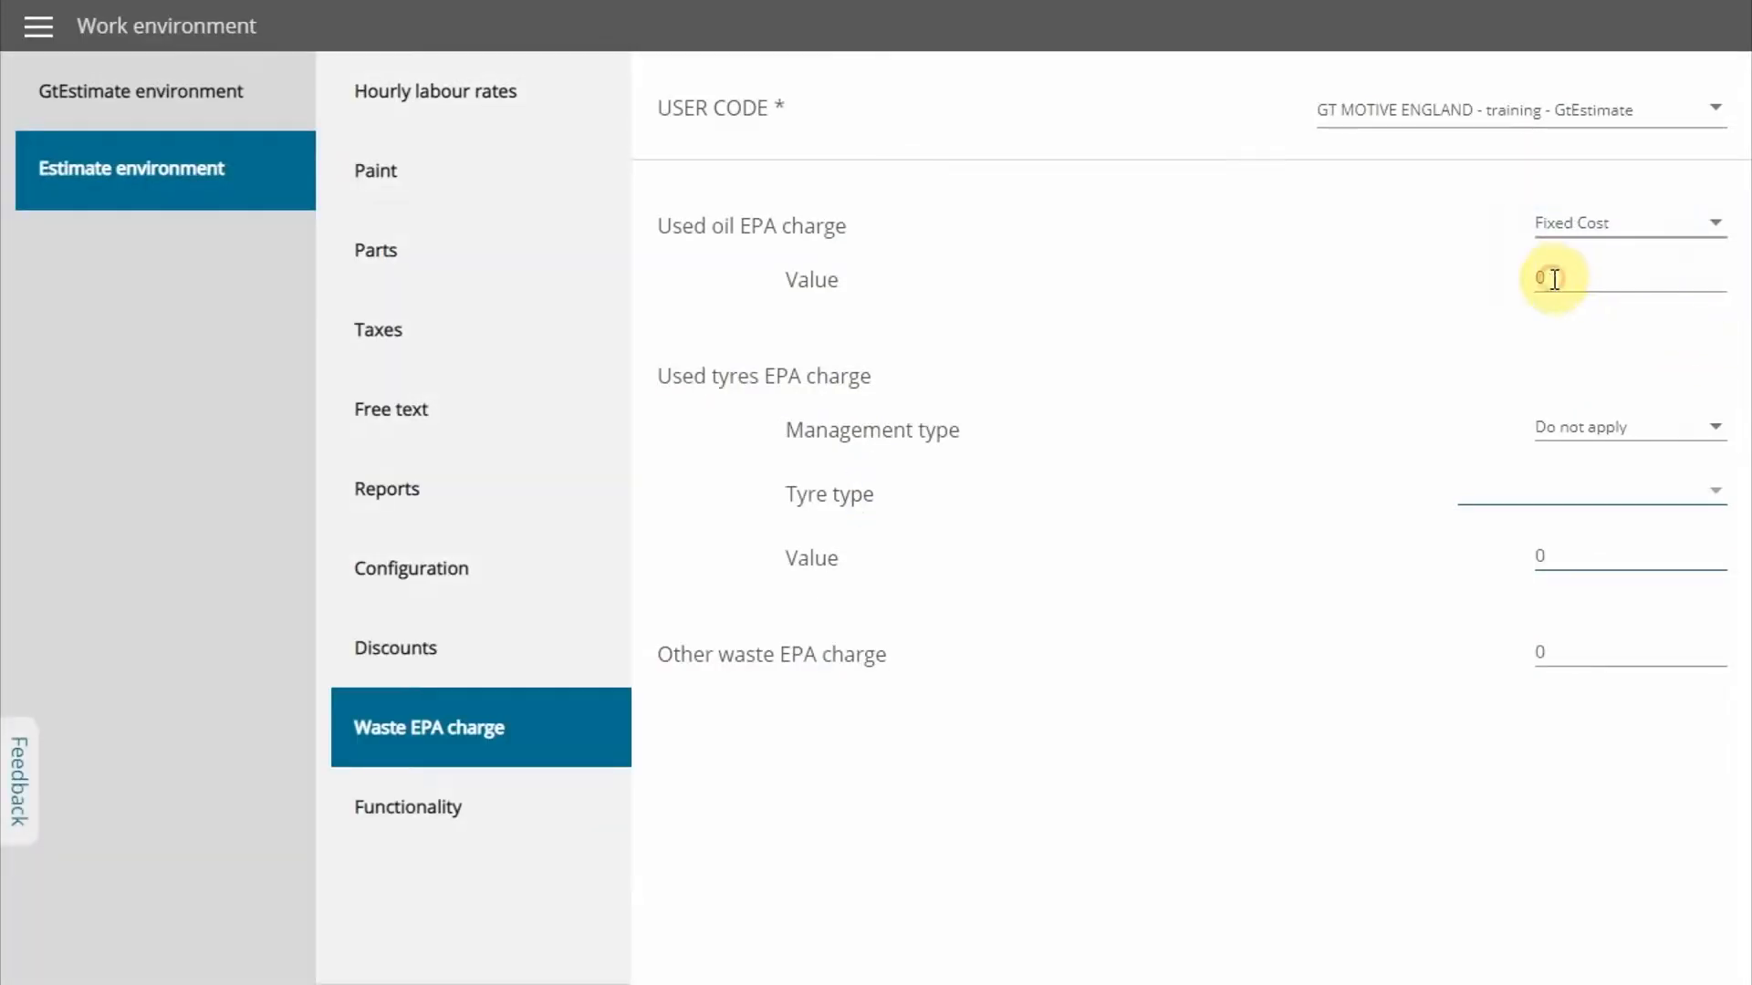
{"action": "double_click", "coordinate": [1554, 279]}
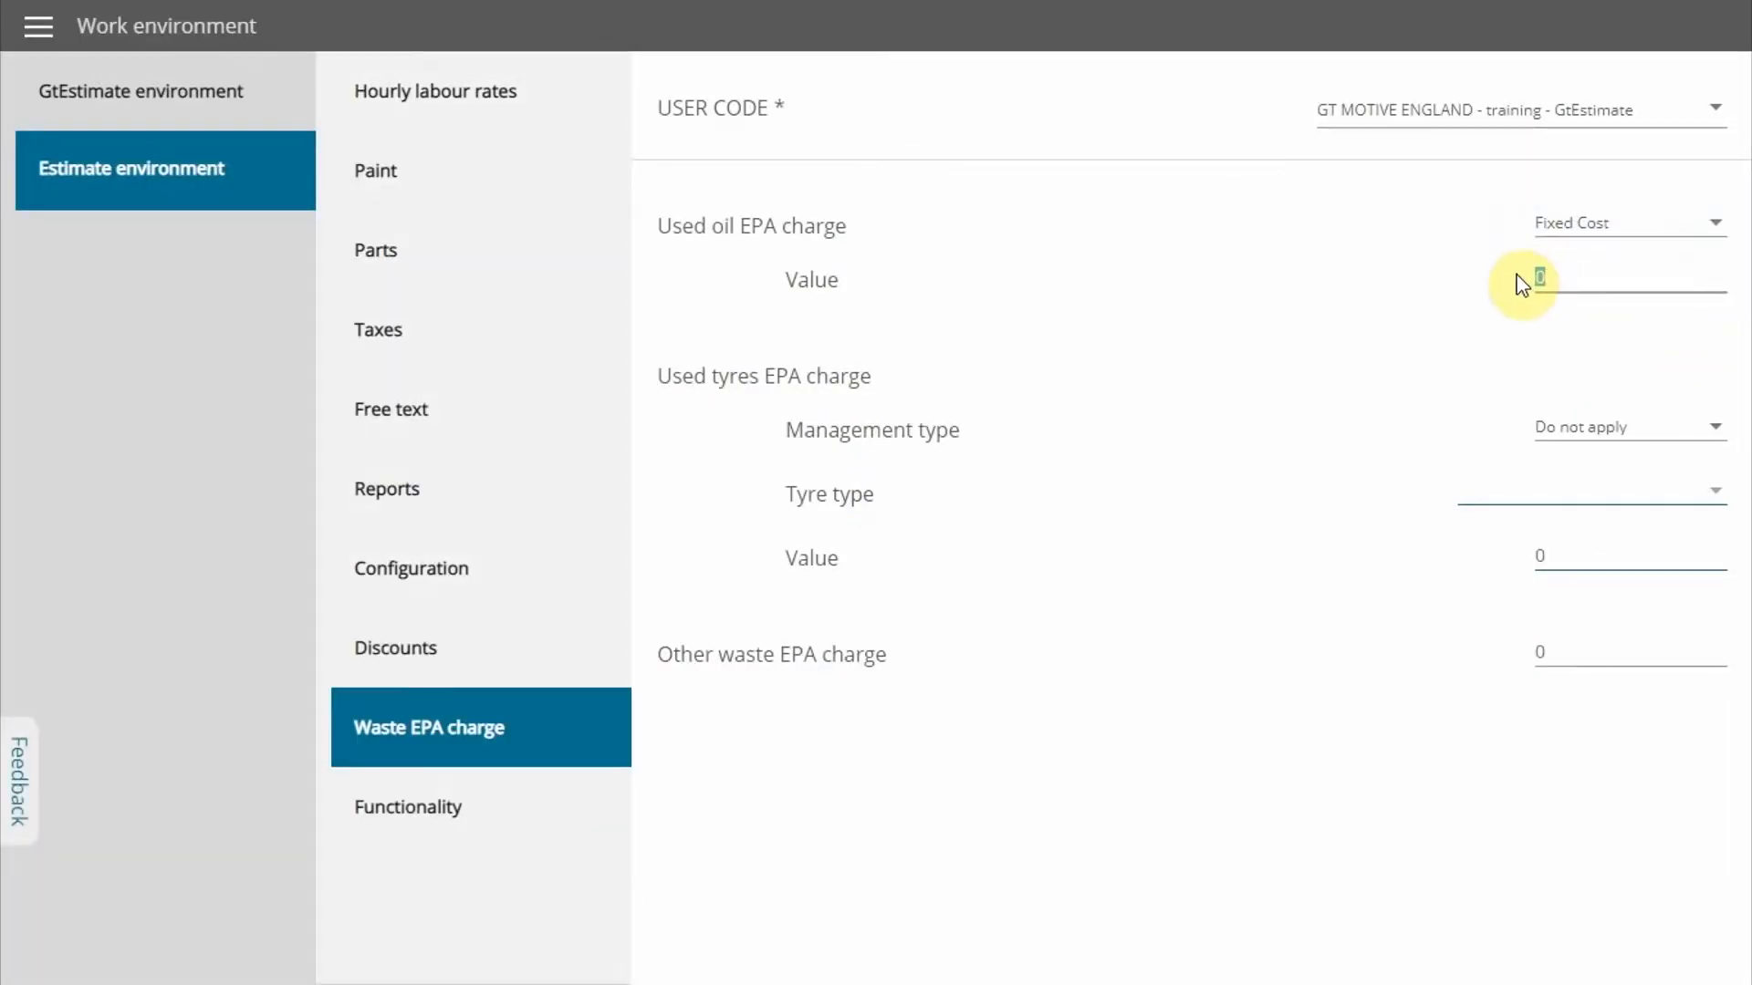
{"action": "type", "text": "5"}
Review the Functionality settings of the estimate environment and return to the estimates list
{"action": "left_click", "coordinate": [433, 820]}
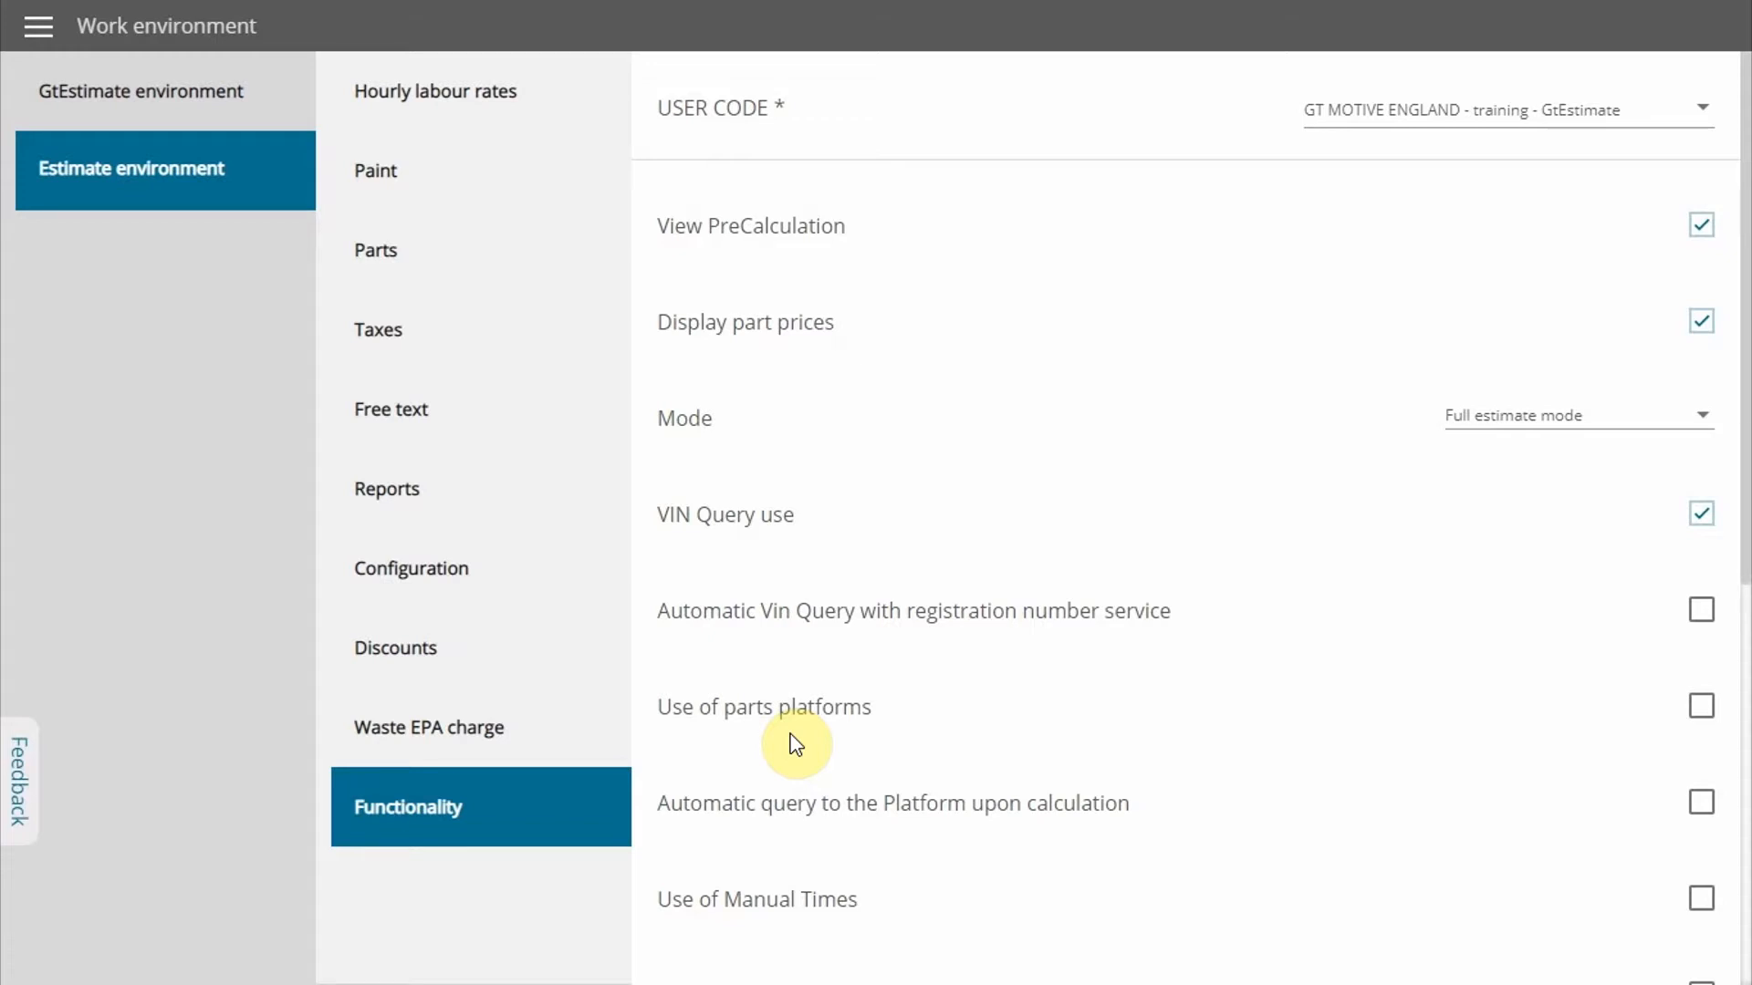
{"action": "left_click", "coordinate": [42, 30]}
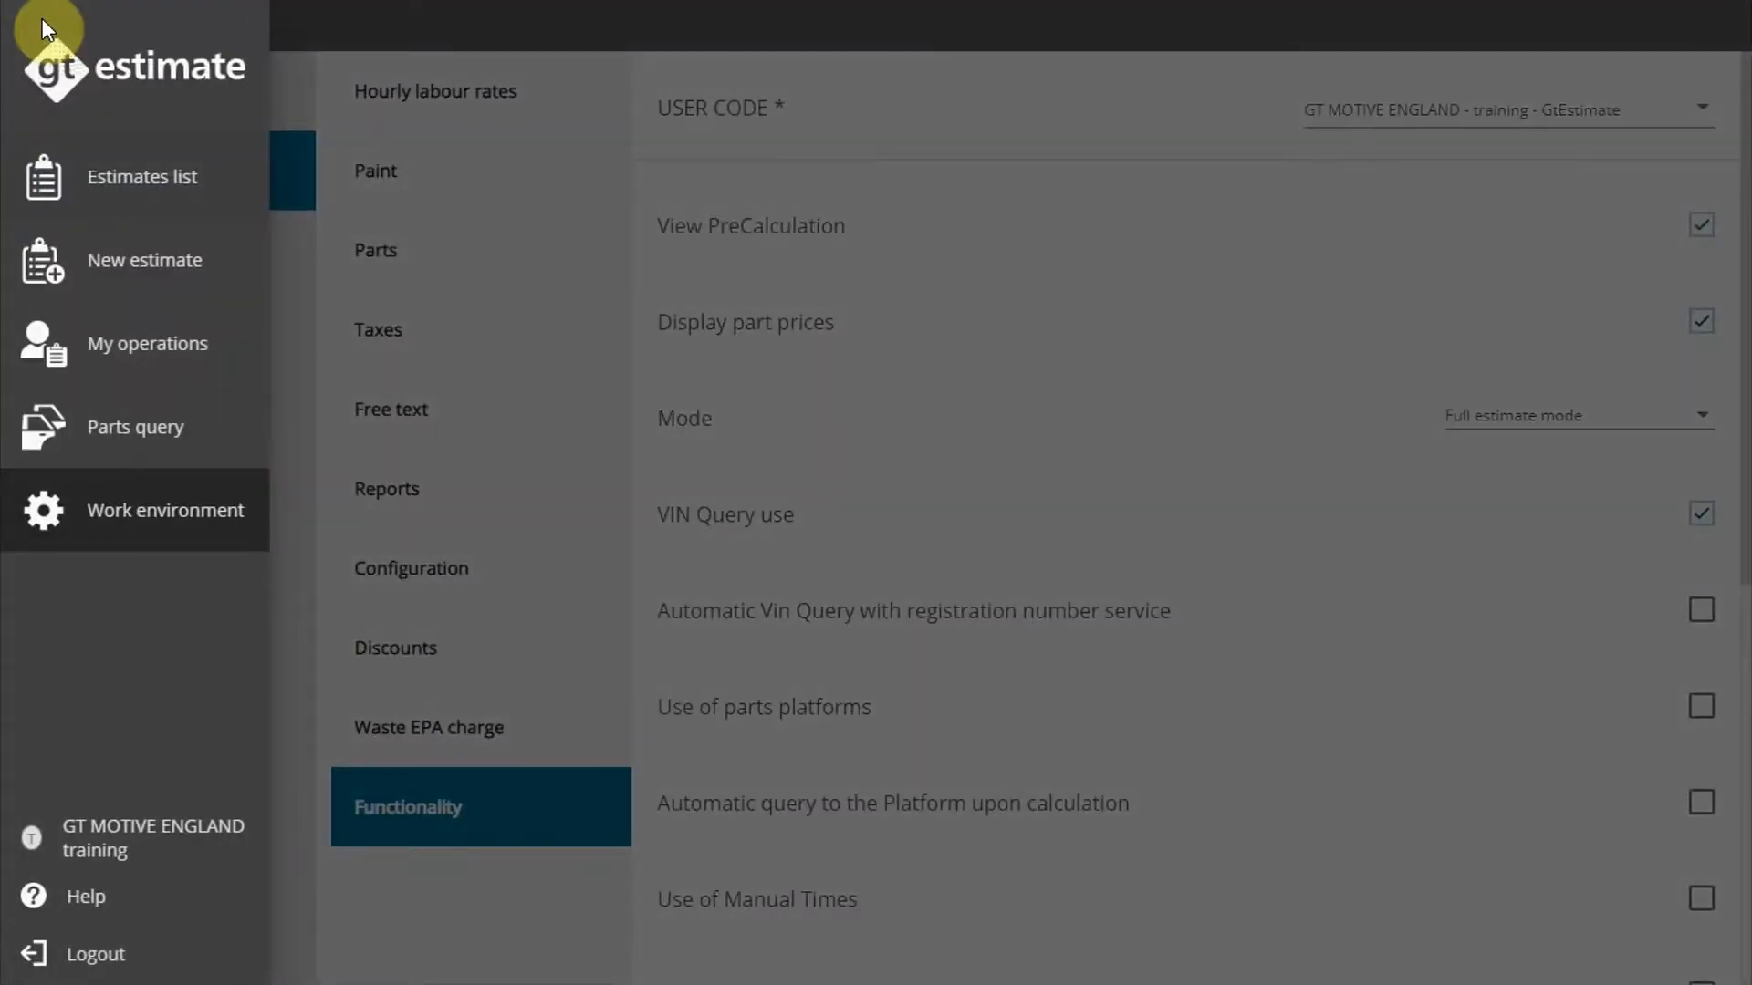
{"action": "left_click", "coordinate": [132, 187]}
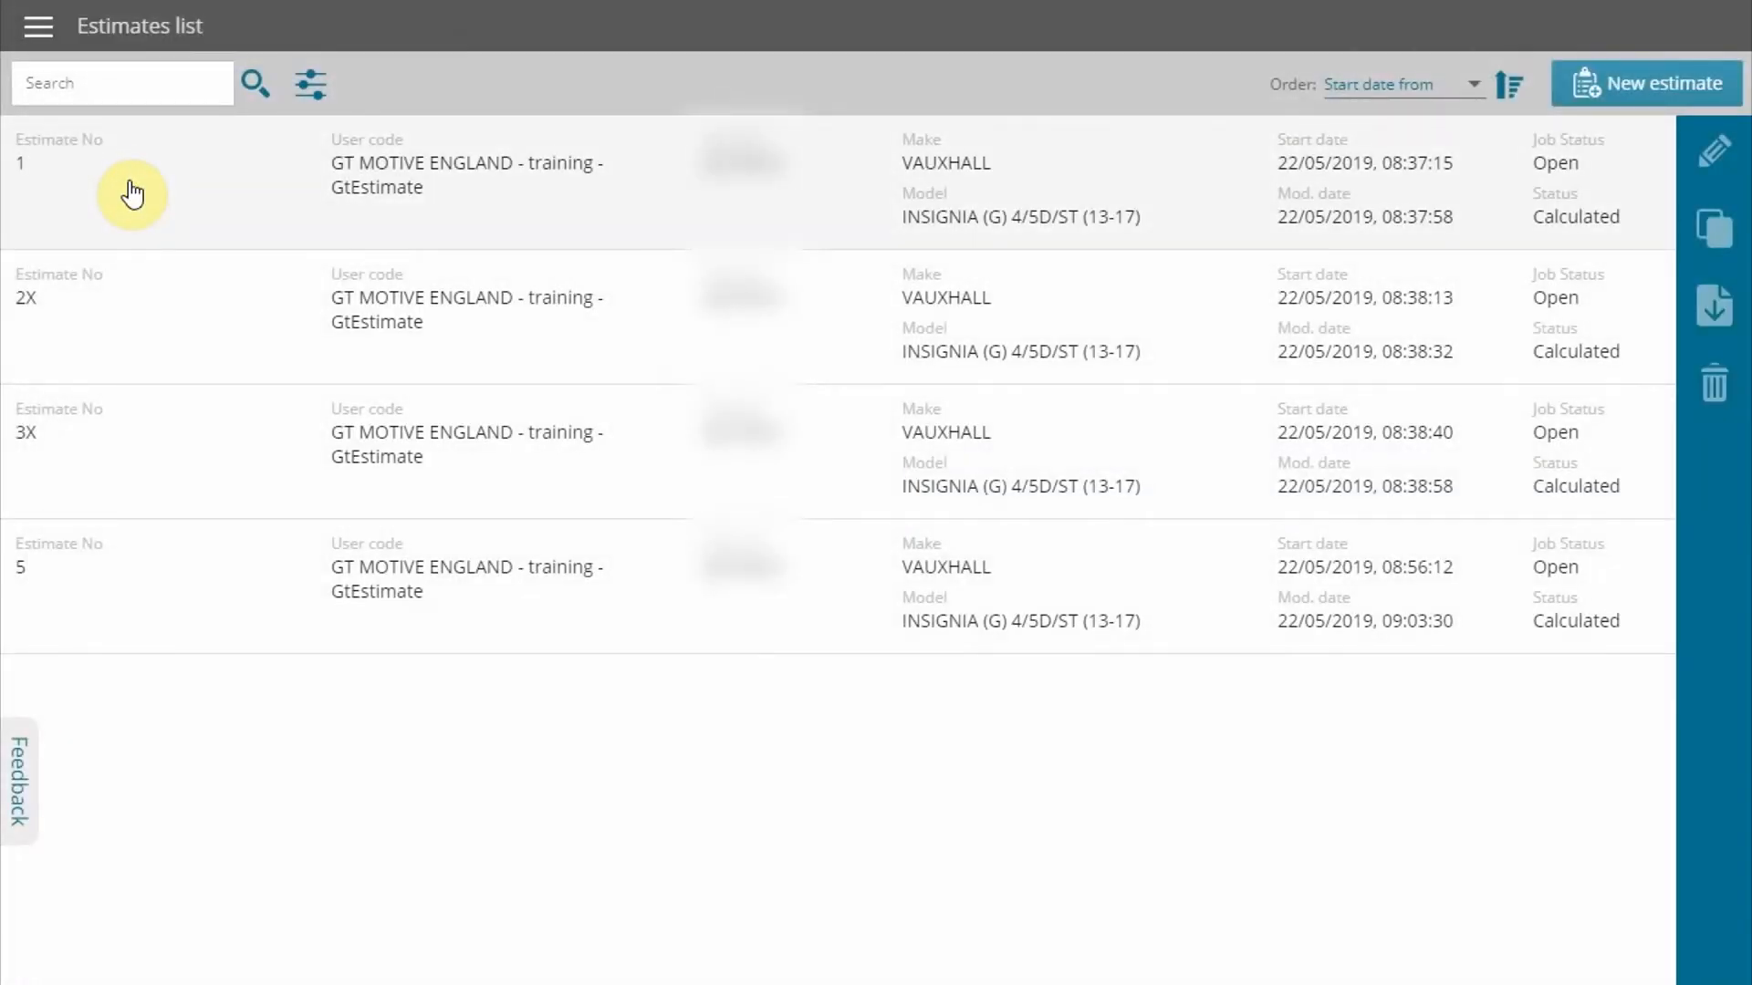